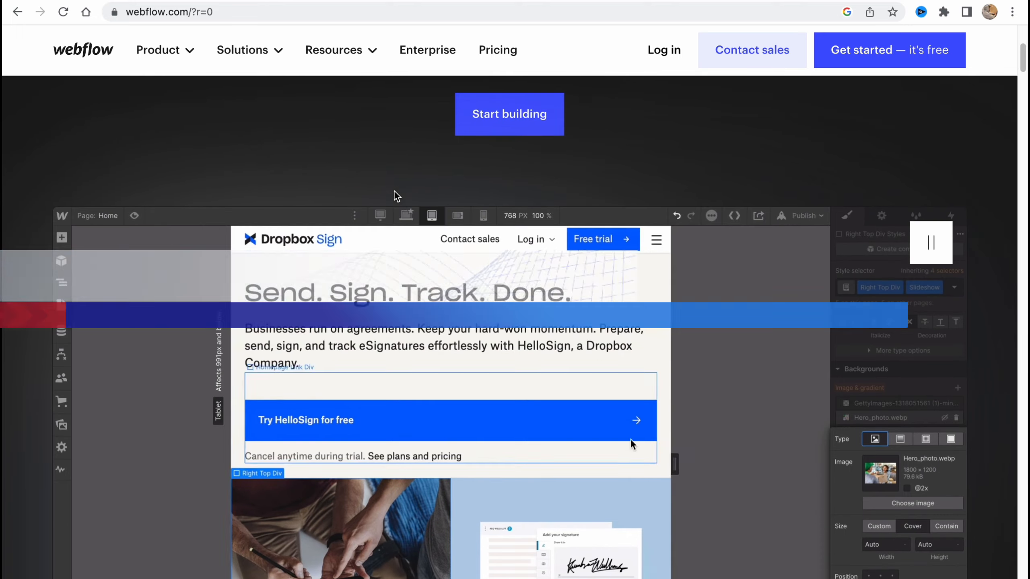
Look over the Webflow homepage, including the hero section, designer preview, customer logos and site navigation
scroll(394, 190, down, 3)
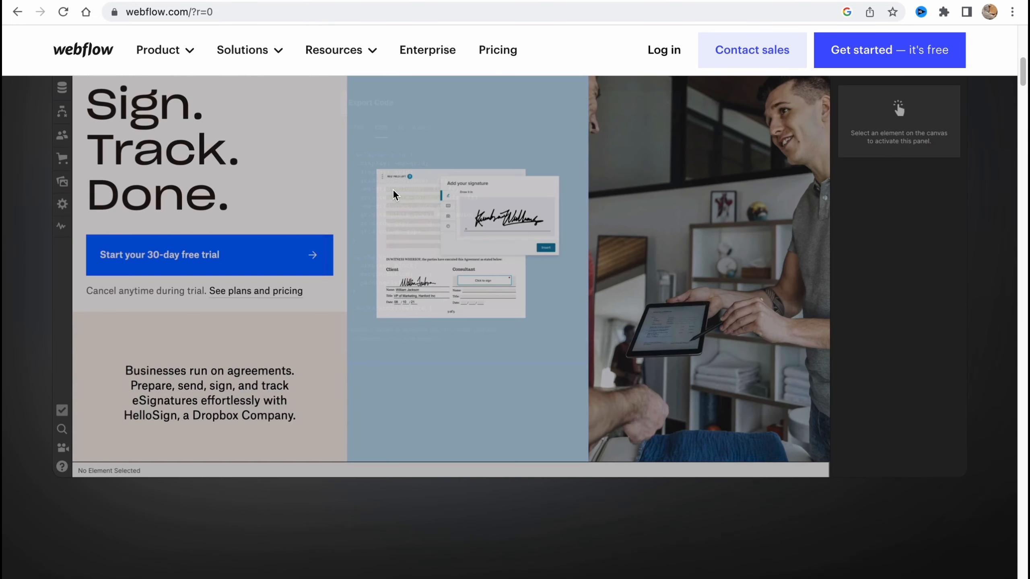
scroll(393, 190, down, 2)
scroll(394, 190, down, 4)
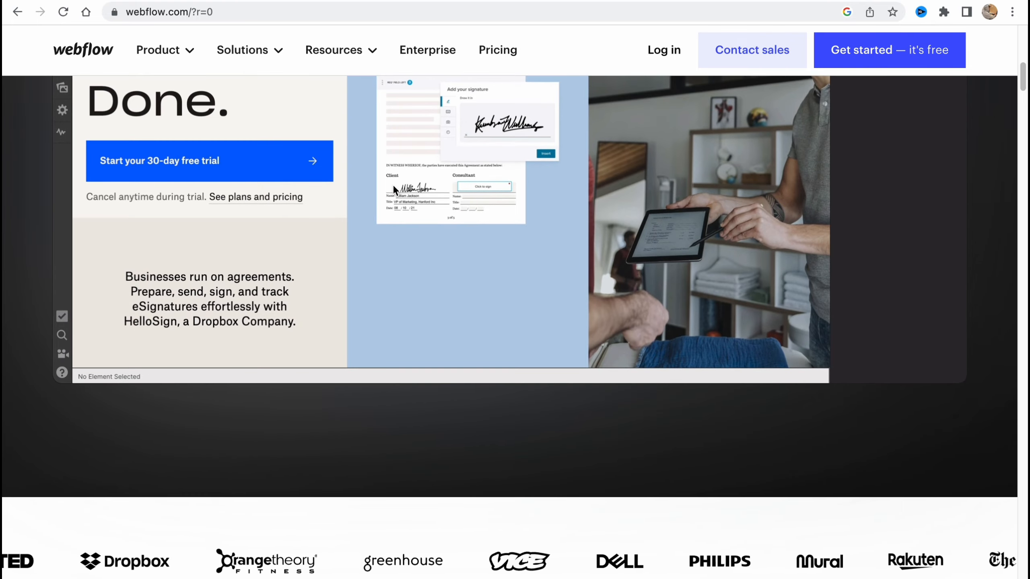
scroll(393, 184, down, 3)
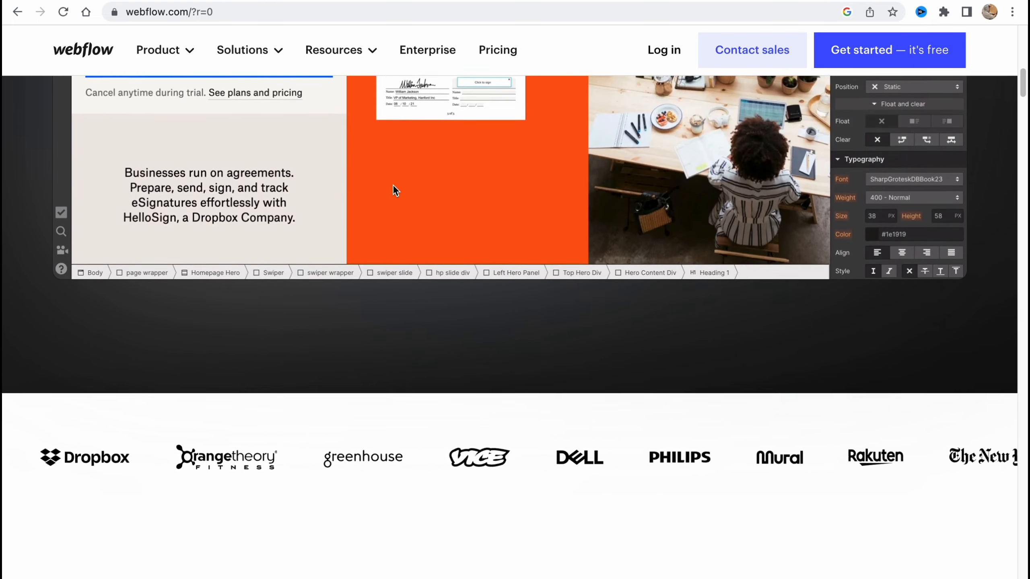
scroll(392, 184, up, 12)
scroll(393, 185, up, 10)
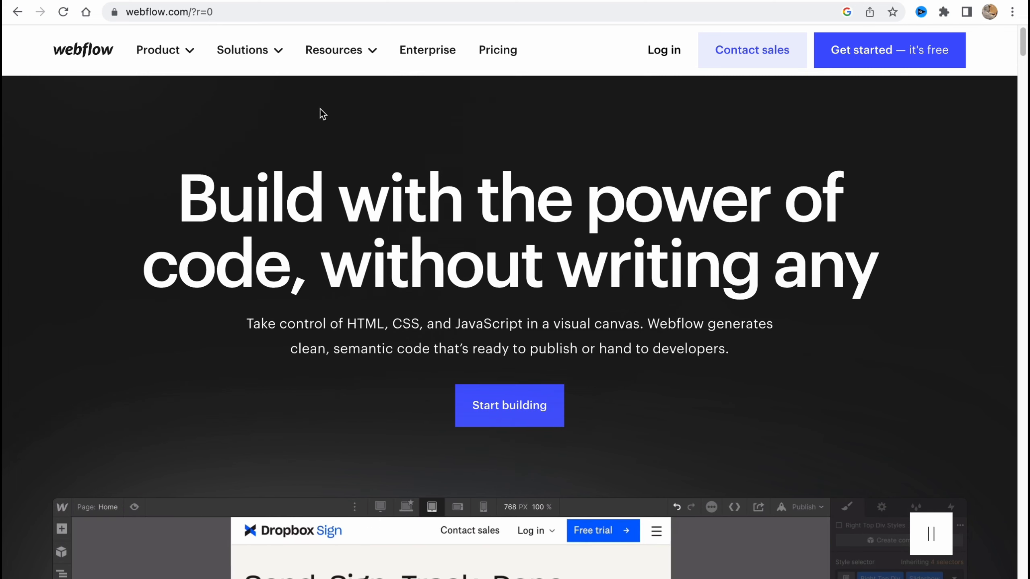
scroll(251, 83, up, 4)
scroll(249, 84, down, 3)
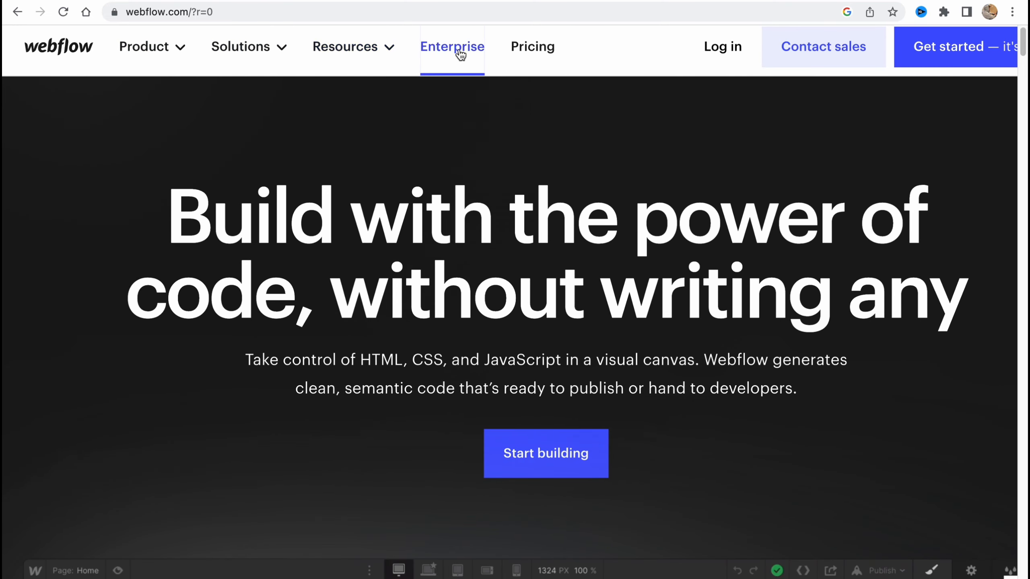
scroll(587, 138, down, 2)
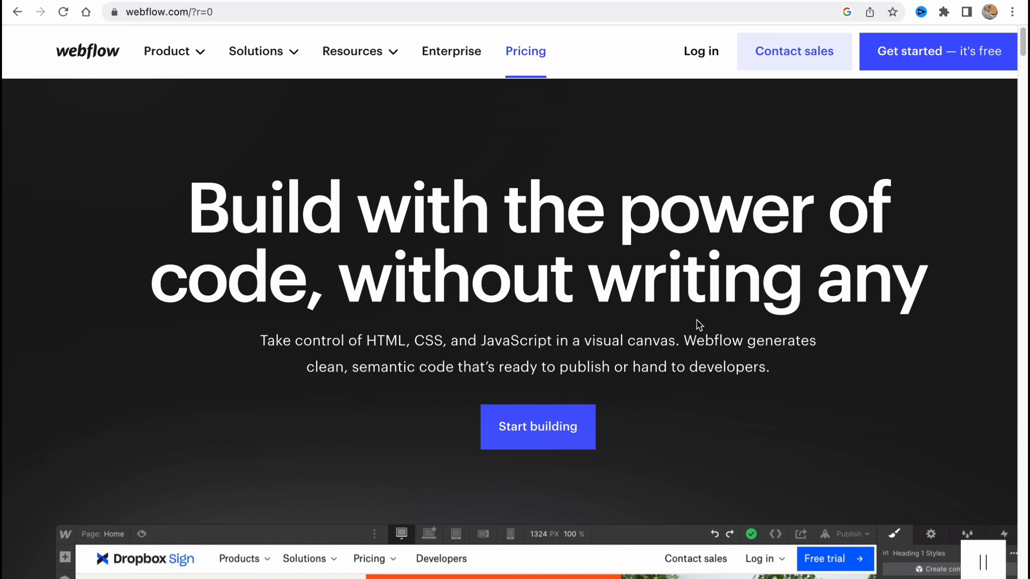
scroll(714, 327, down, 1)
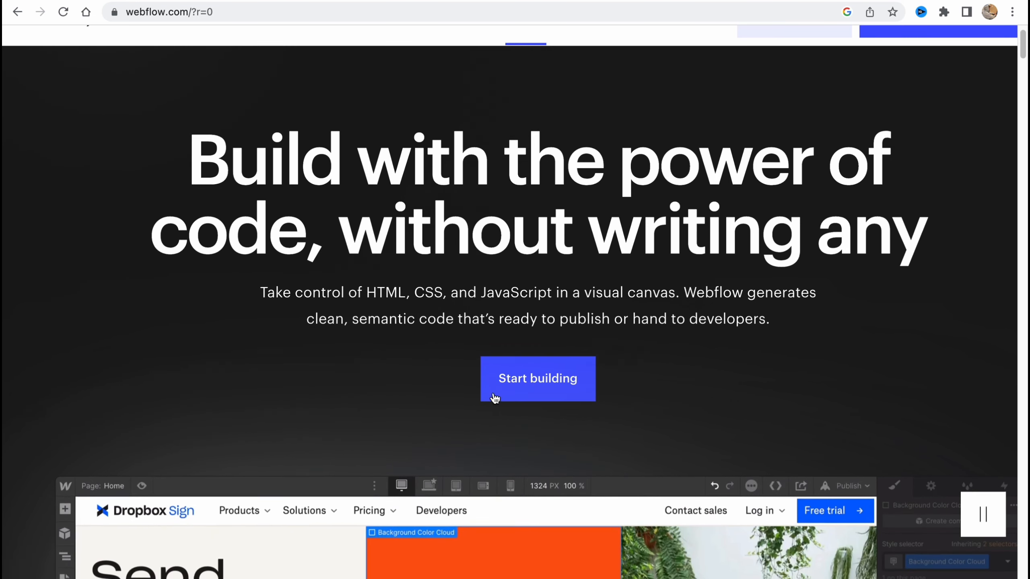
scroll(782, 399, down, 5)
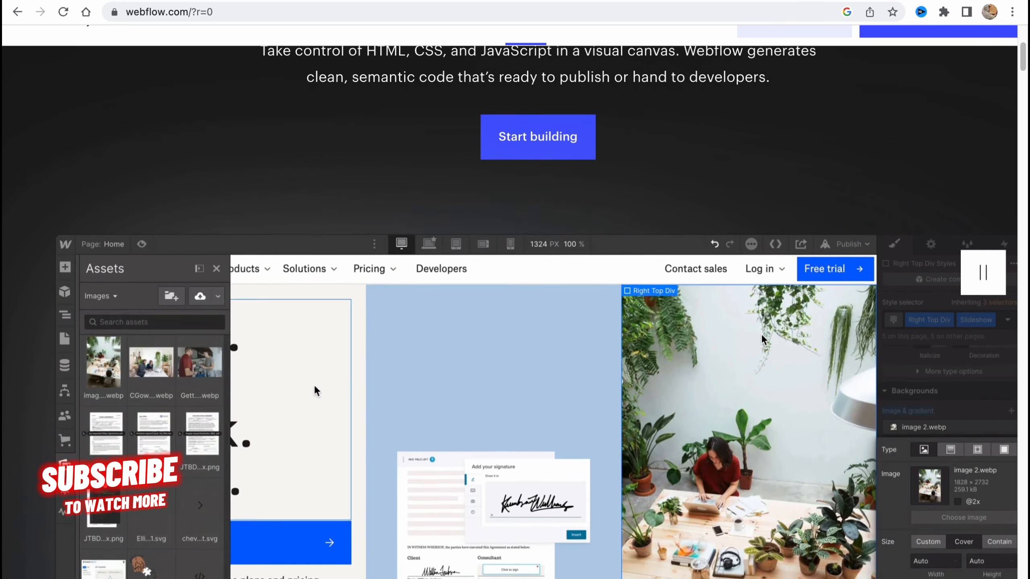
scroll(761, 340, down, 5)
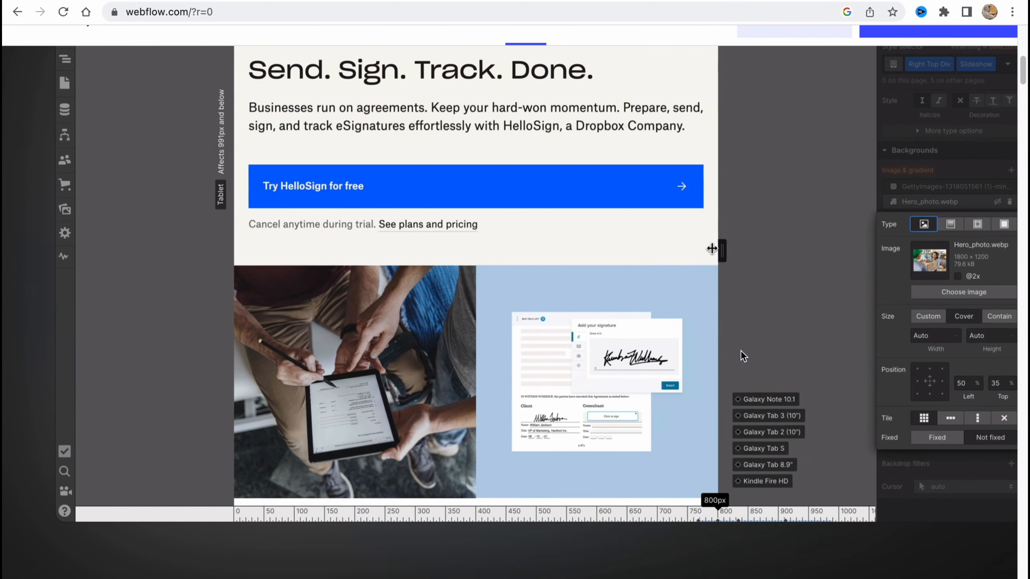
scroll(741, 352, up, 11)
scroll(748, 352, down, 1)
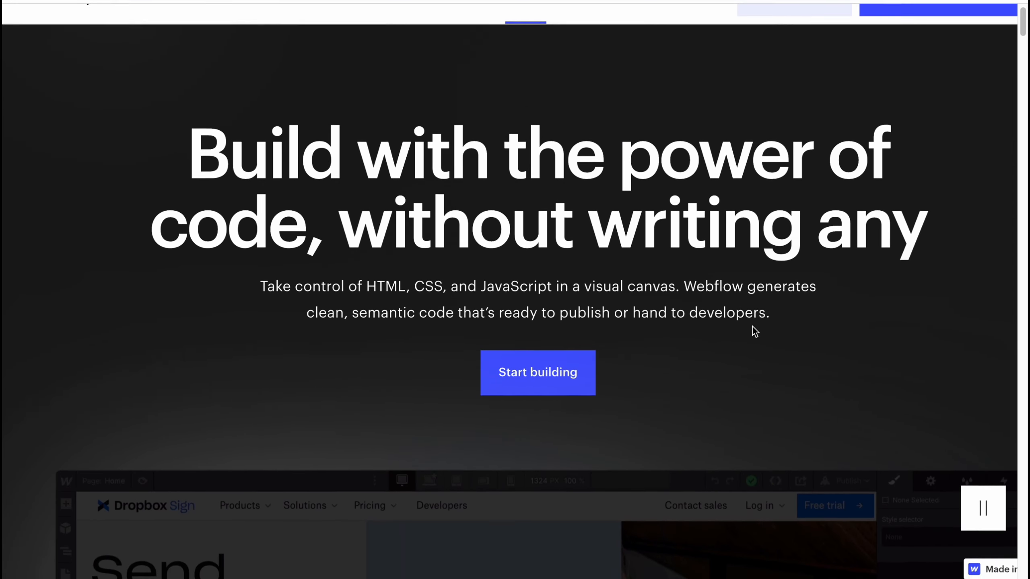
scroll(639, 315, up, 1)
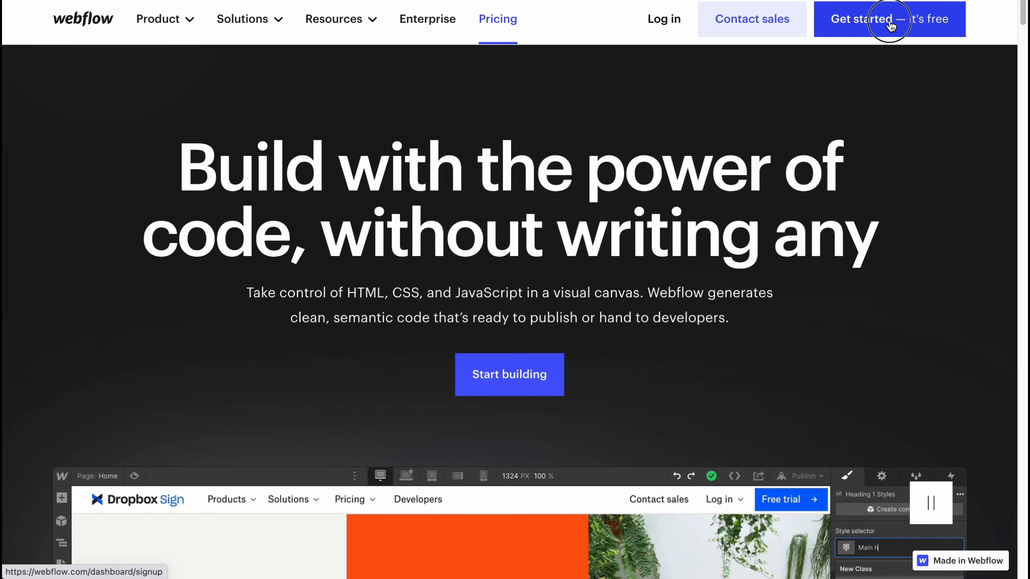
Start the free Webflow sign-up and sign in with an existing Google account
click(890, 24)
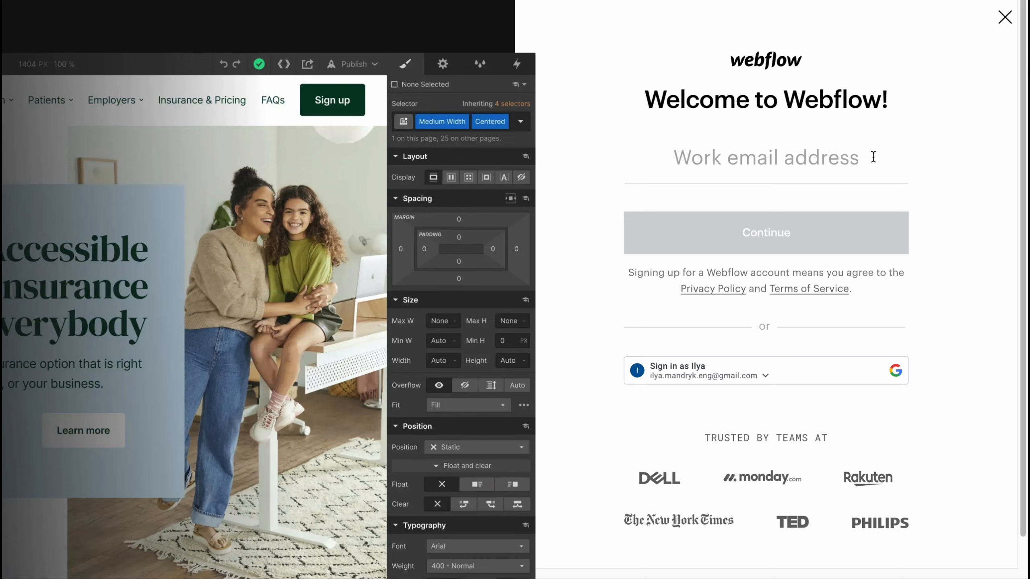
click(689, 376)
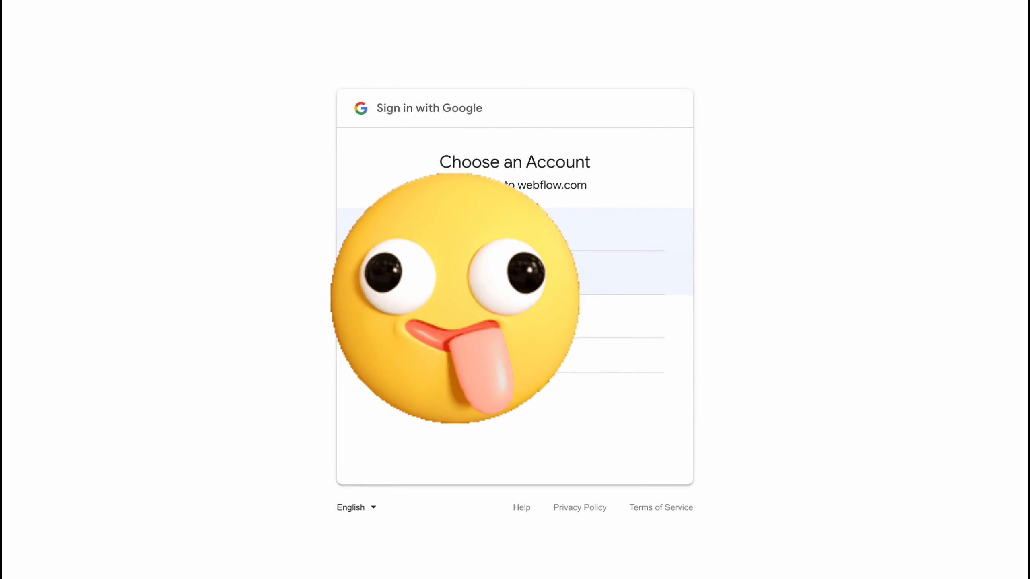
click(446, 234)
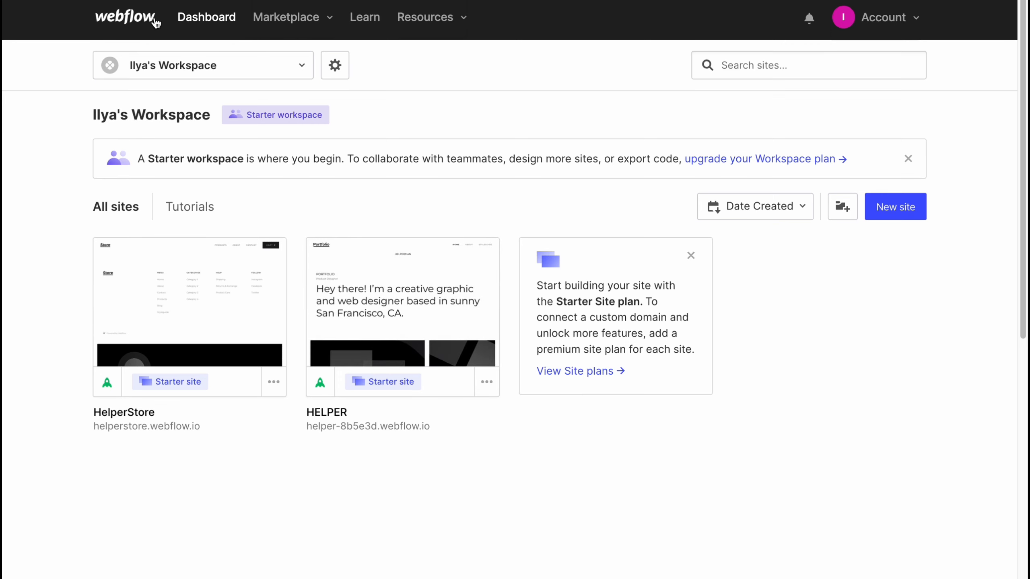
Examine the dashboard's main navigation and the options available for the account
scroll(186, 22, up, 3)
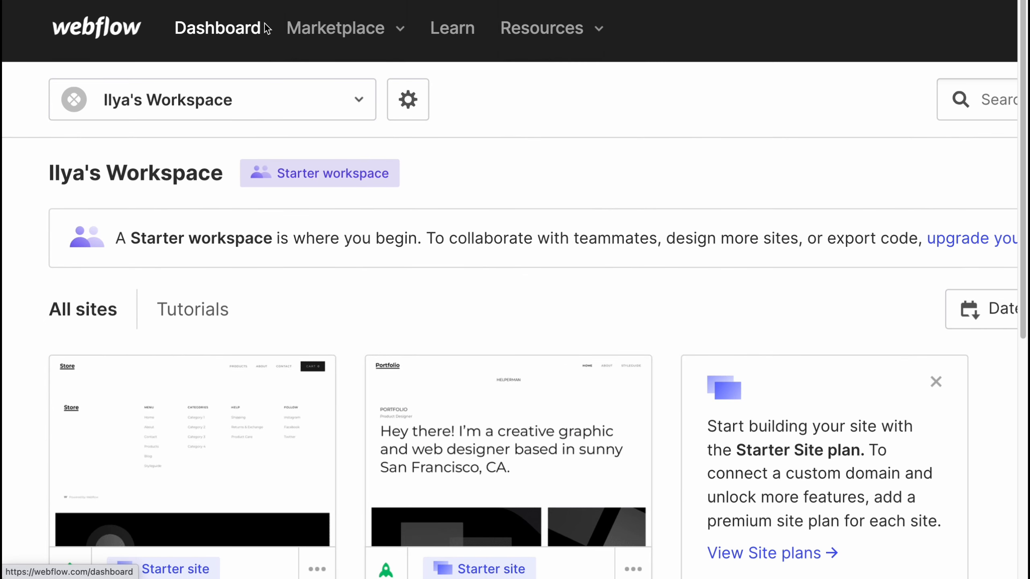
click(402, 32)
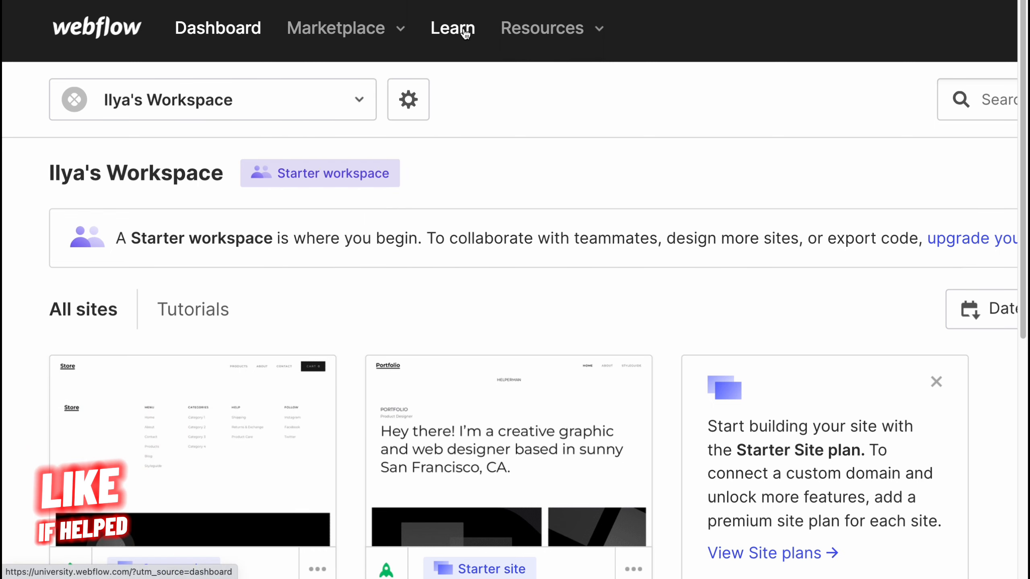
scroll(601, 35, down, 3)
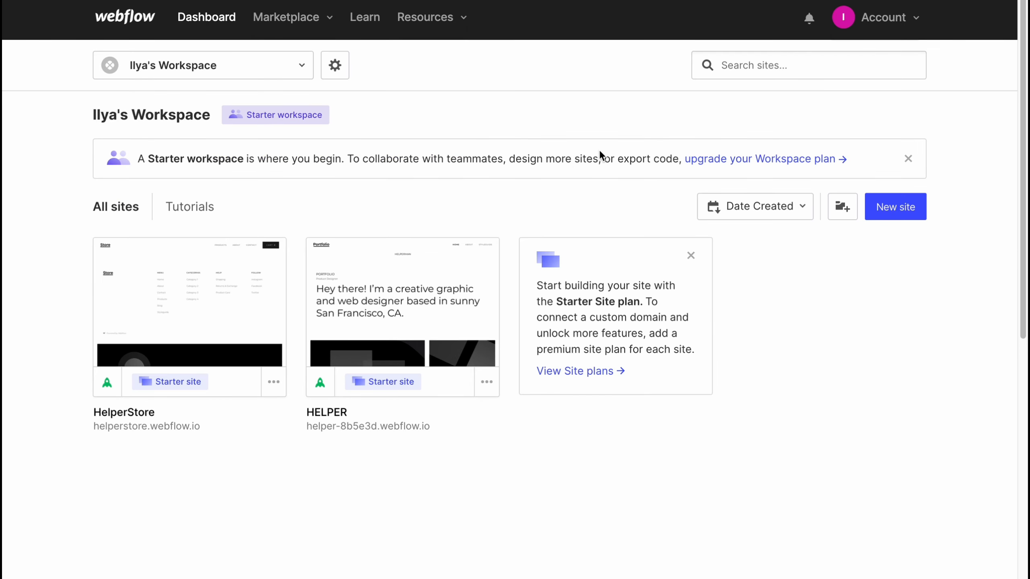
click(918, 25)
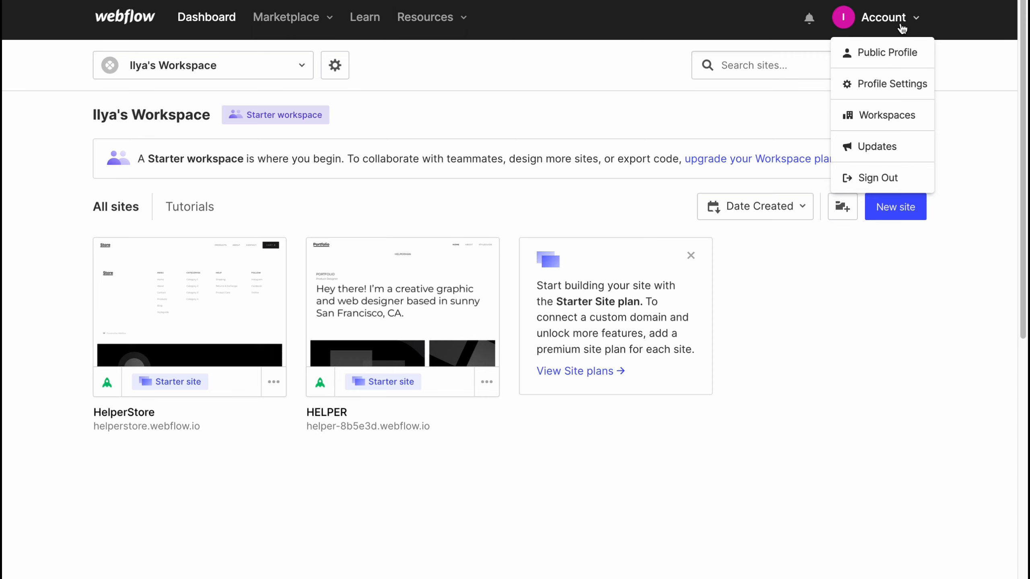
click(941, 70)
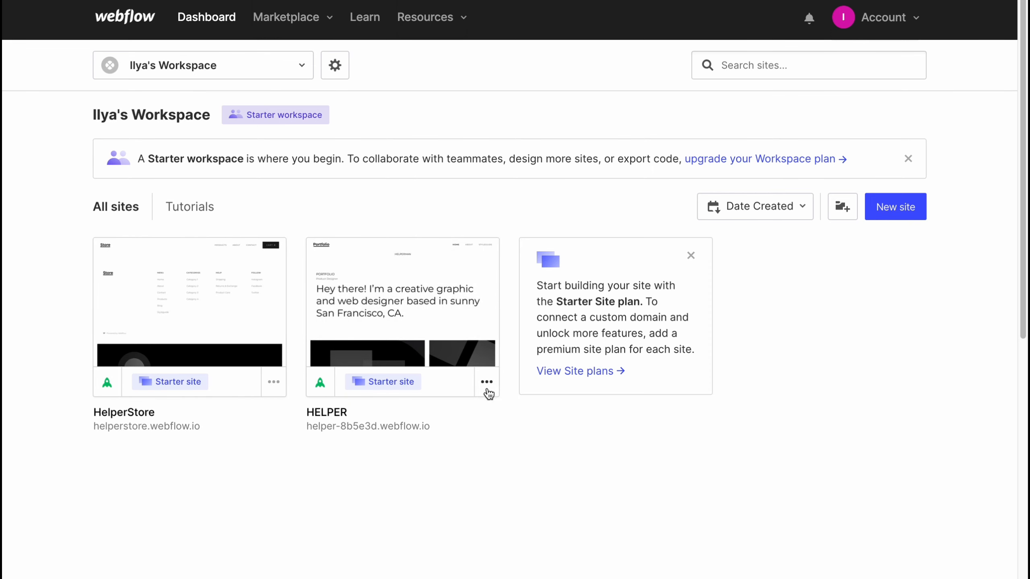
Delete the HELPER site permanently, confirming with its name helper-8b5e3d
click(487, 382)
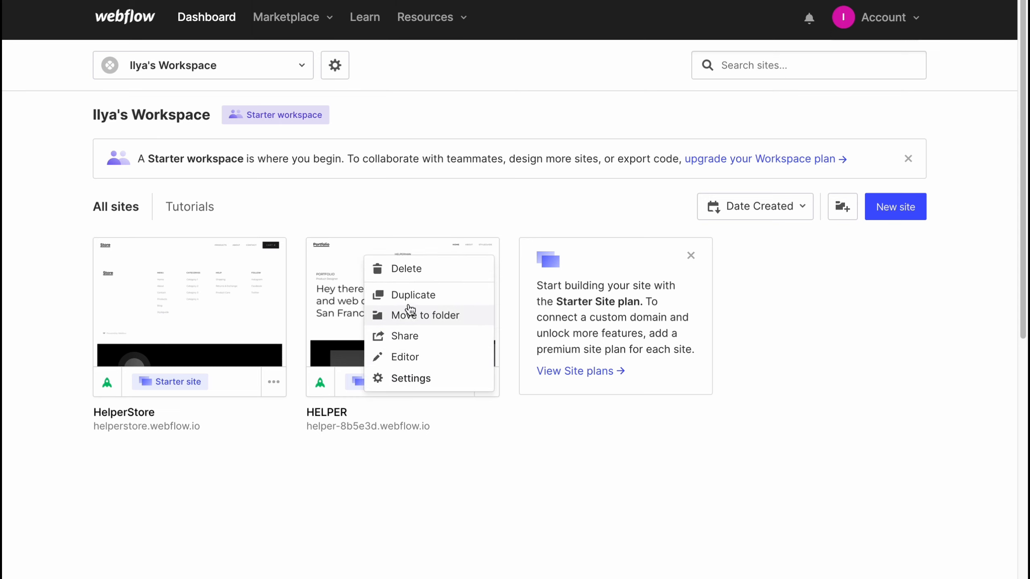
click(407, 269)
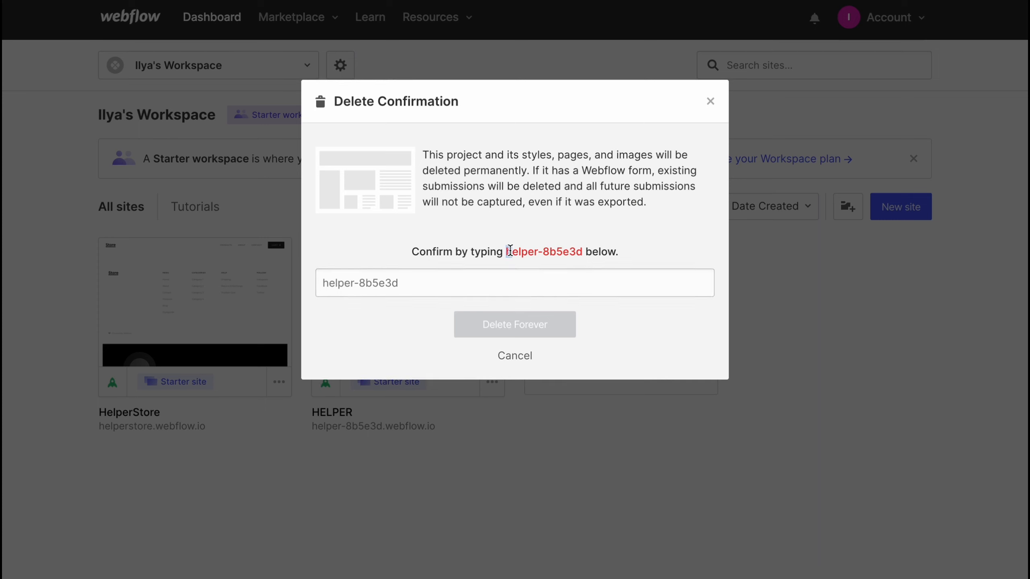
click(462, 281)
text(helper-8b5e3d)
click(511, 329)
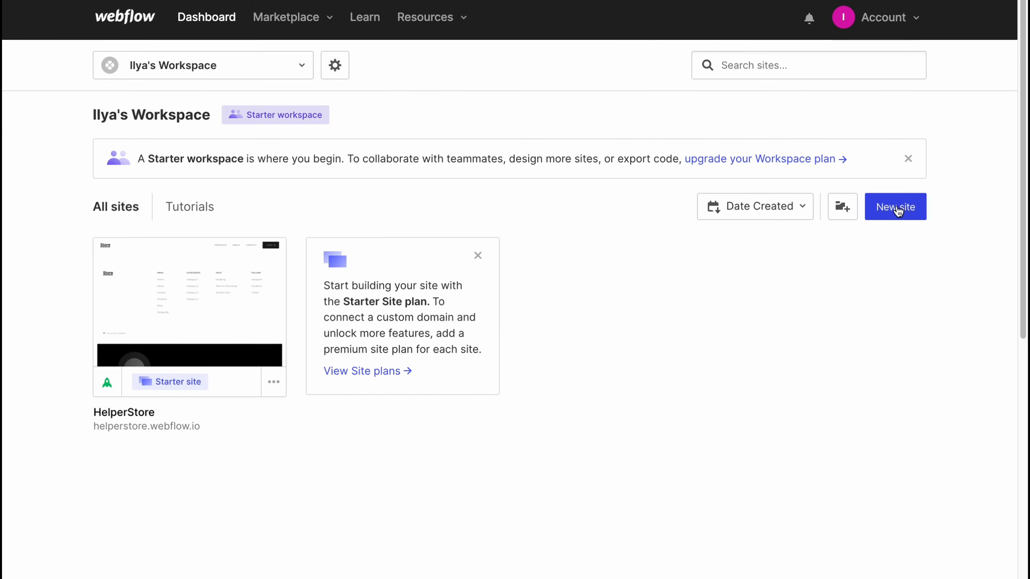
Start creating a new site and look through the starter, new, free and ecommerce templates
click(897, 209)
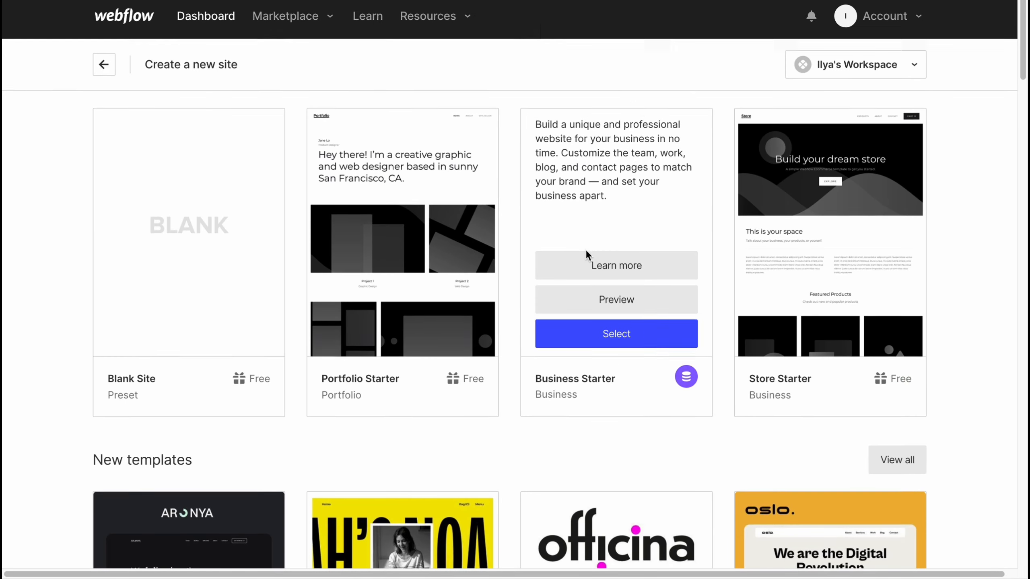
scroll(580, 249, down, 1)
scroll(568, 251, down, 5)
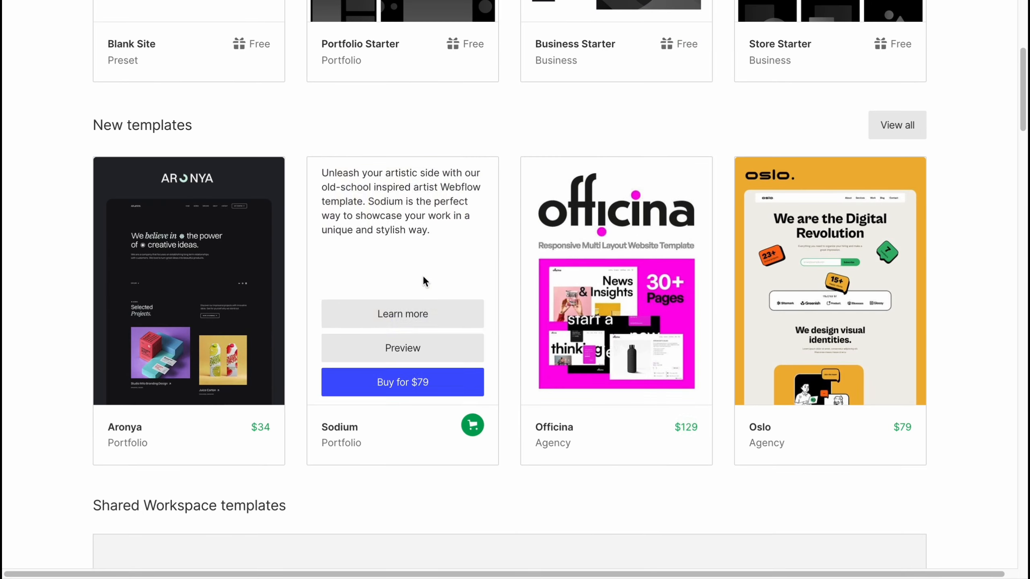
scroll(547, 309, down, 5)
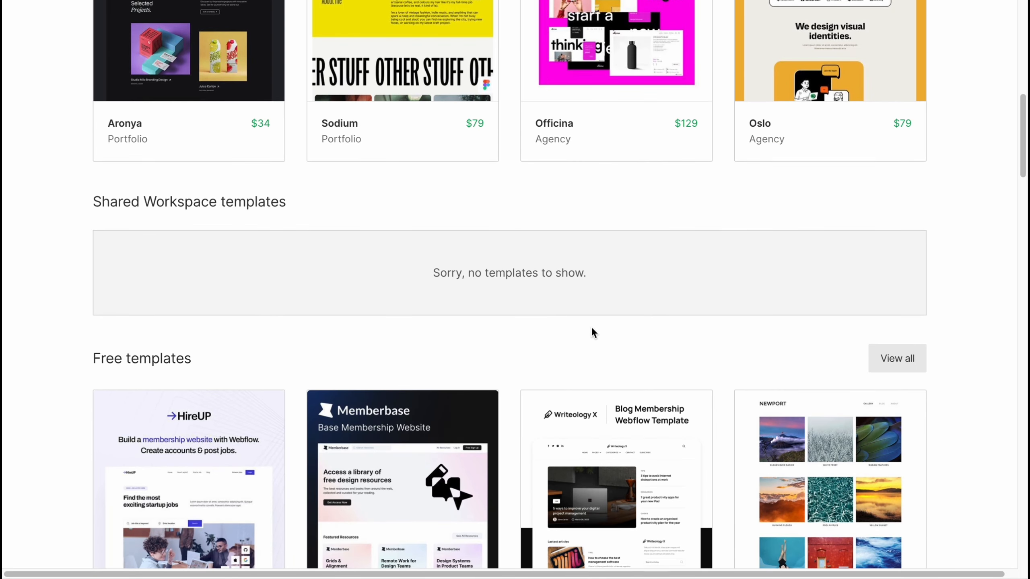
scroll(591, 331, down, 5)
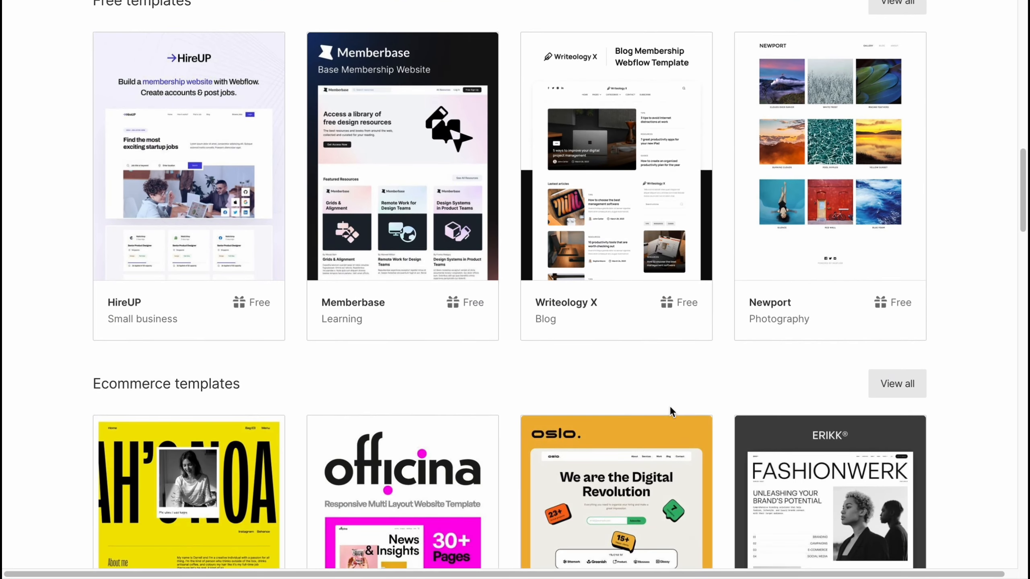
scroll(661, 404, down, 2)
Compare the free and ecommerce templates with the Blank Site preset, checking descriptions and prices
scroll(659, 405, up, 3)
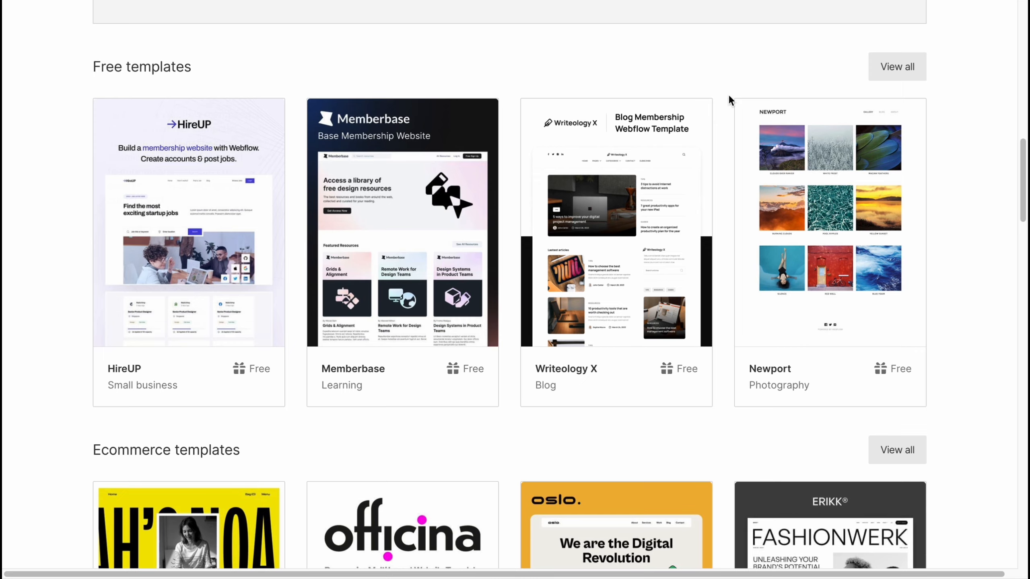
scroll(637, 347, up, 2)
scroll(460, 406, down, 6)
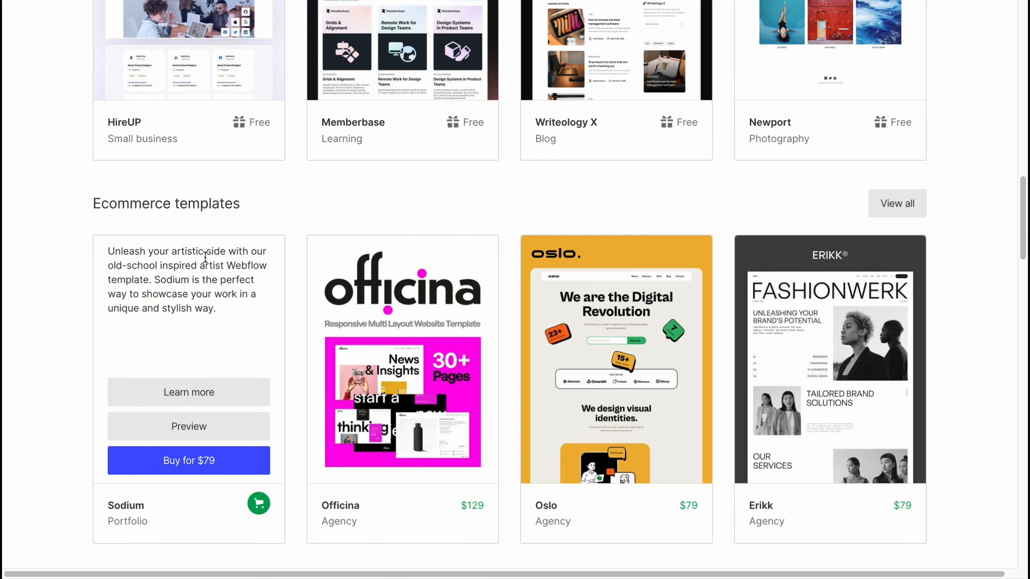
scroll(205, 257, down, 3)
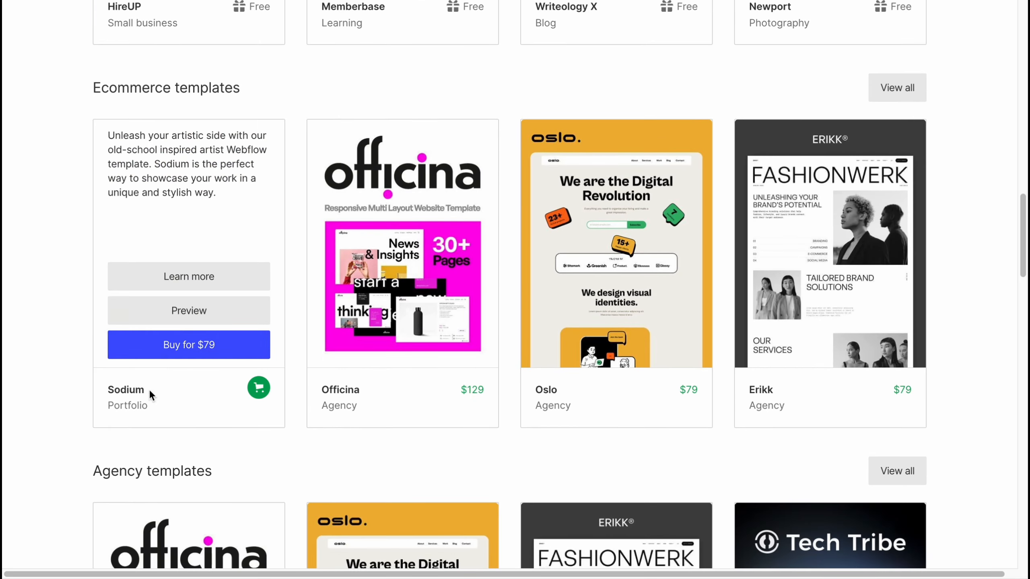
scroll(553, 319, up, 8)
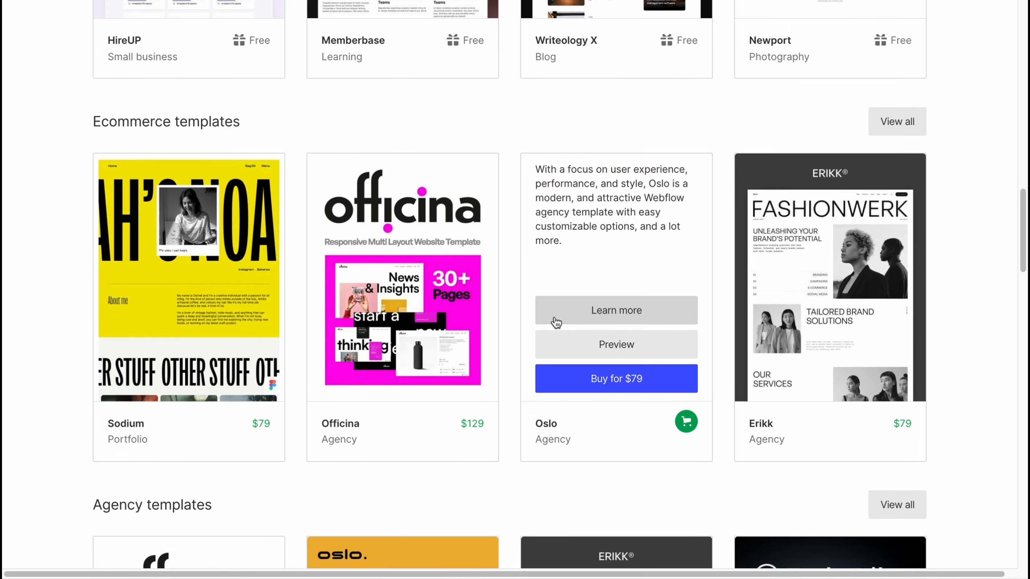
scroll(552, 316, up, 20)
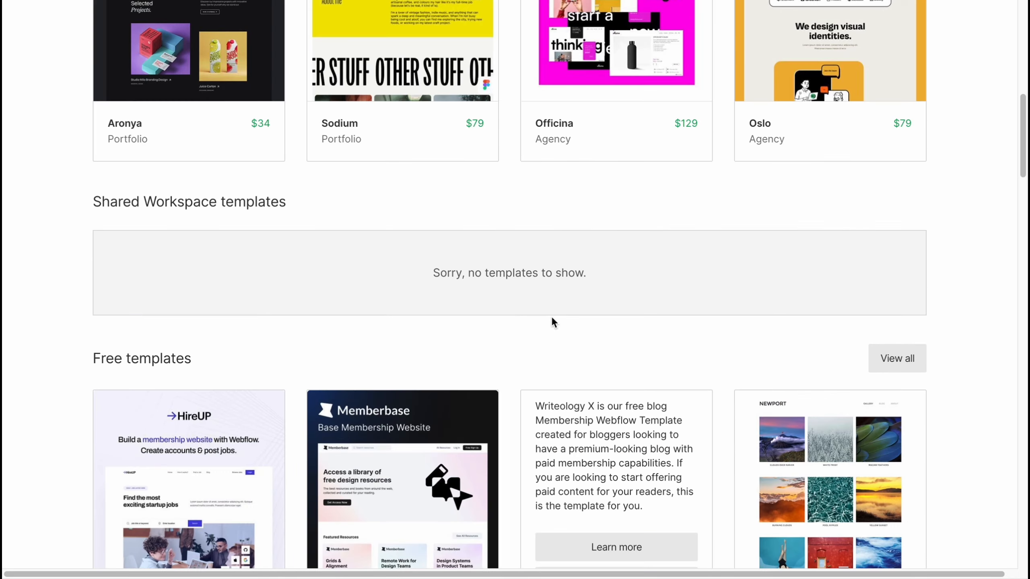
scroll(551, 316, down, 3)
scroll(551, 320, up, 3)
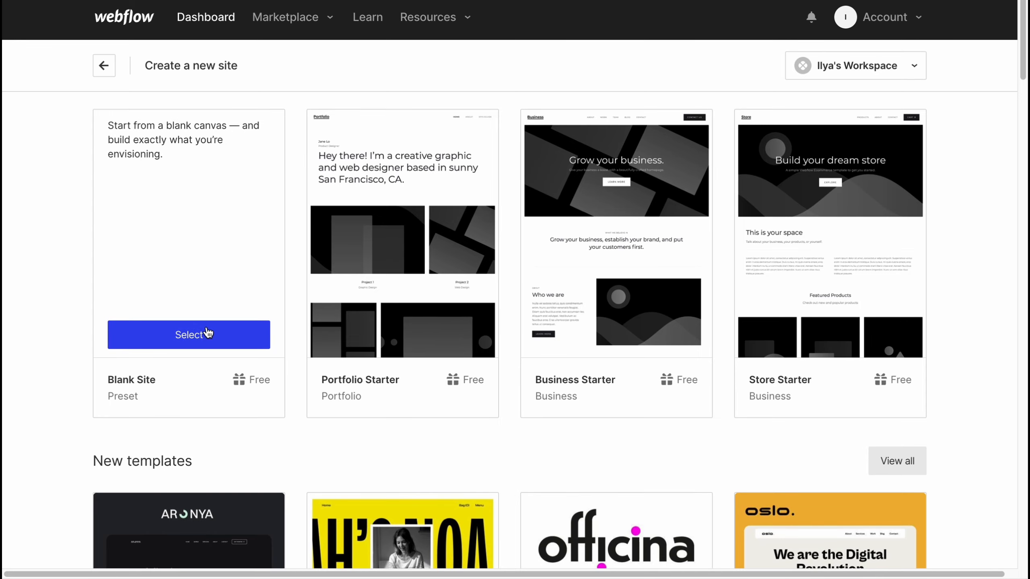
scroll(410, 319, down, 1)
scroll(412, 324, down, 20)
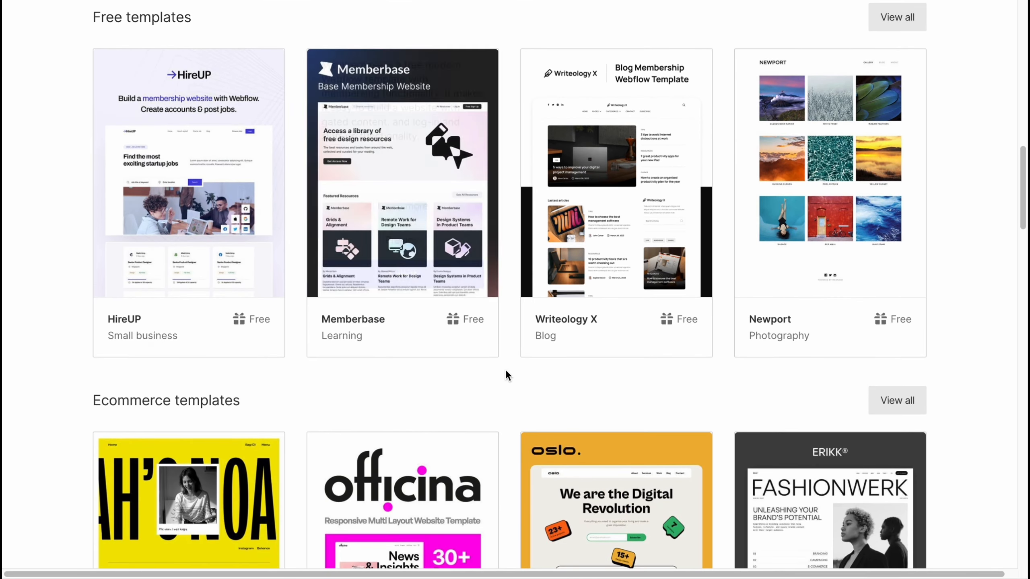
scroll(302, 259, up, 3)
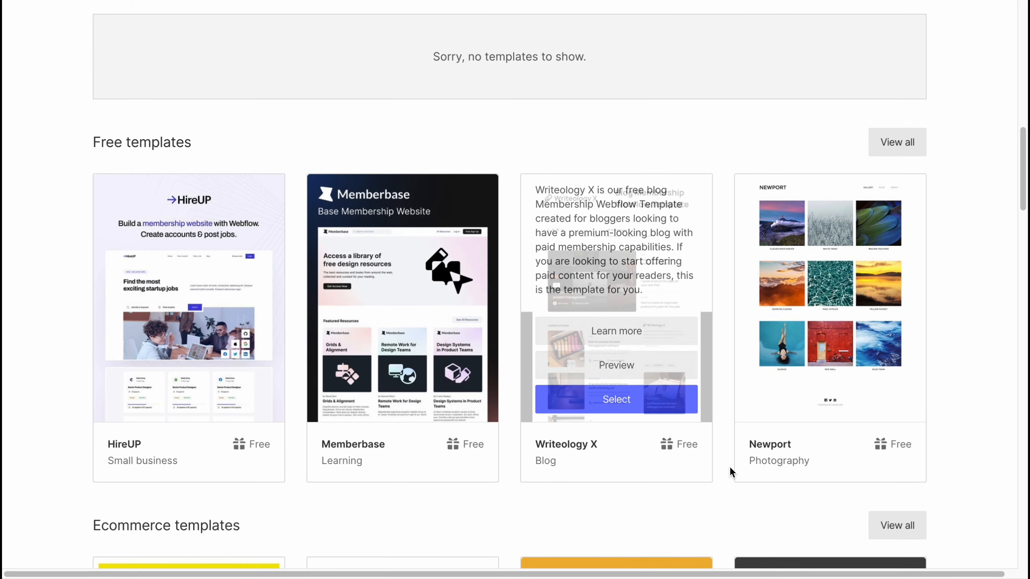
mouse_move(697, 478)
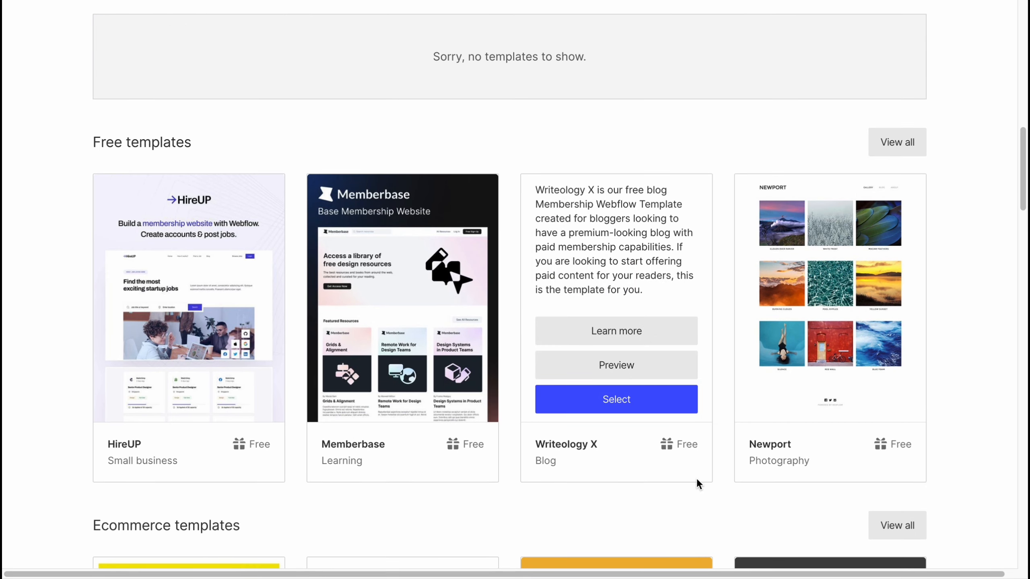
Preview the free Memberbase template and create a new site from it named HelperMan2023
mouse_move(402, 357)
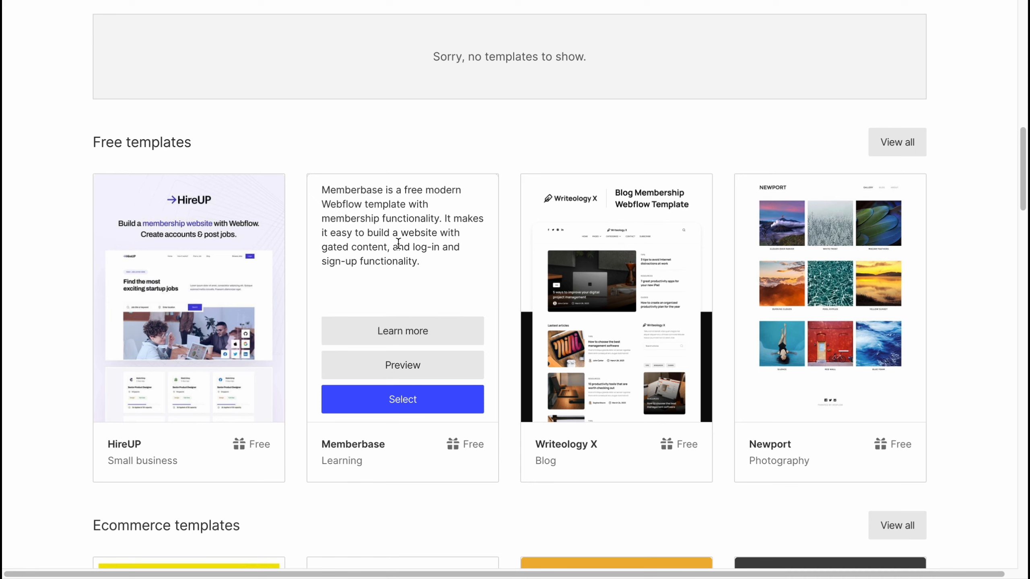
click(432, 371)
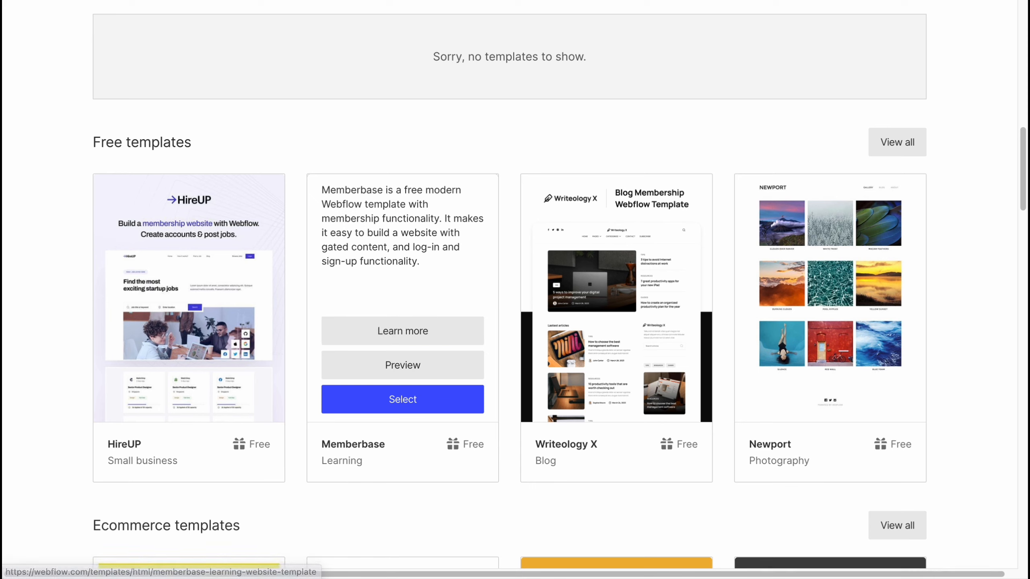
scroll(562, 222, down, 15)
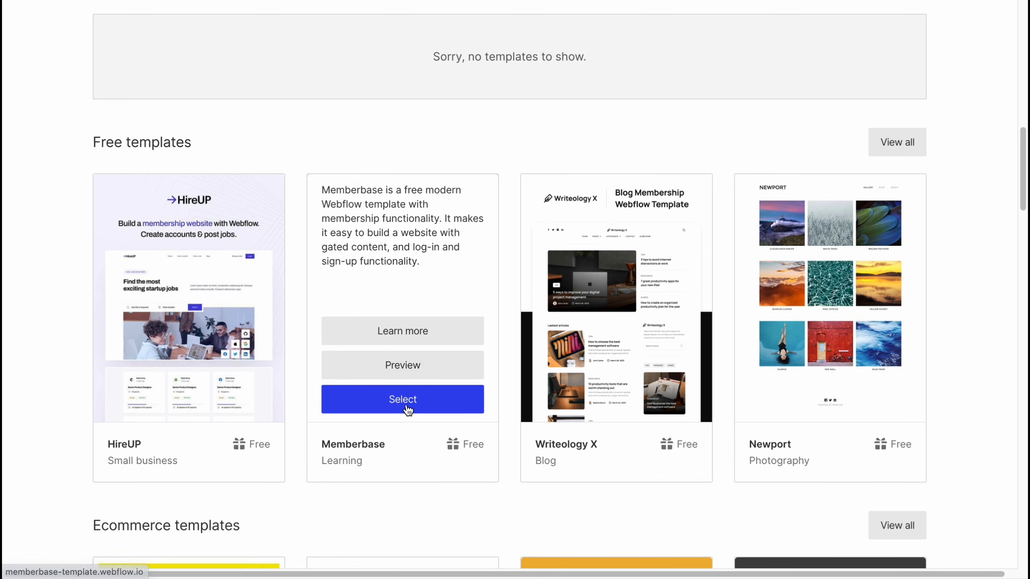
click(402, 399)
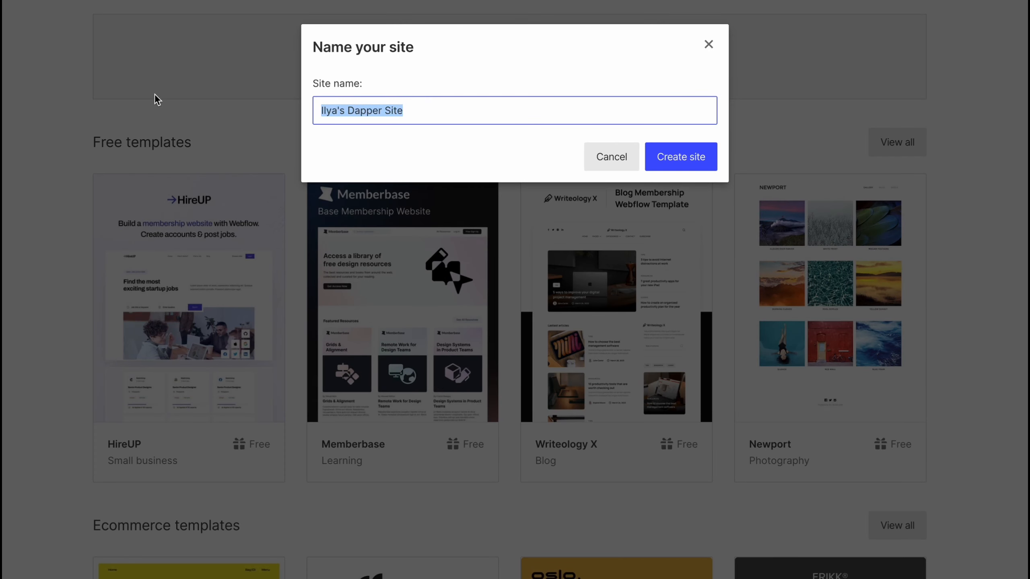
text(H)
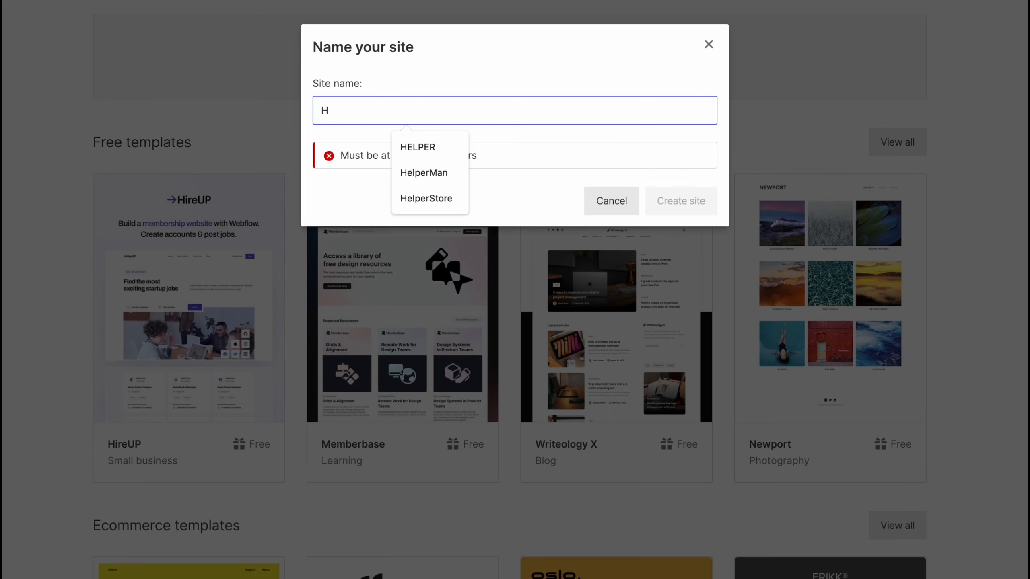
text(elperMan2023)
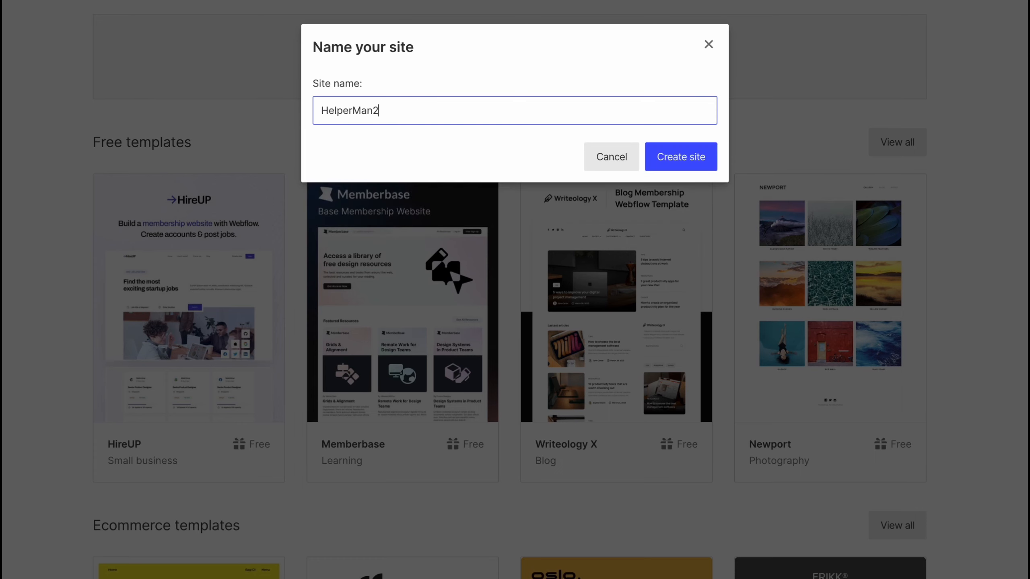
click(647, 151)
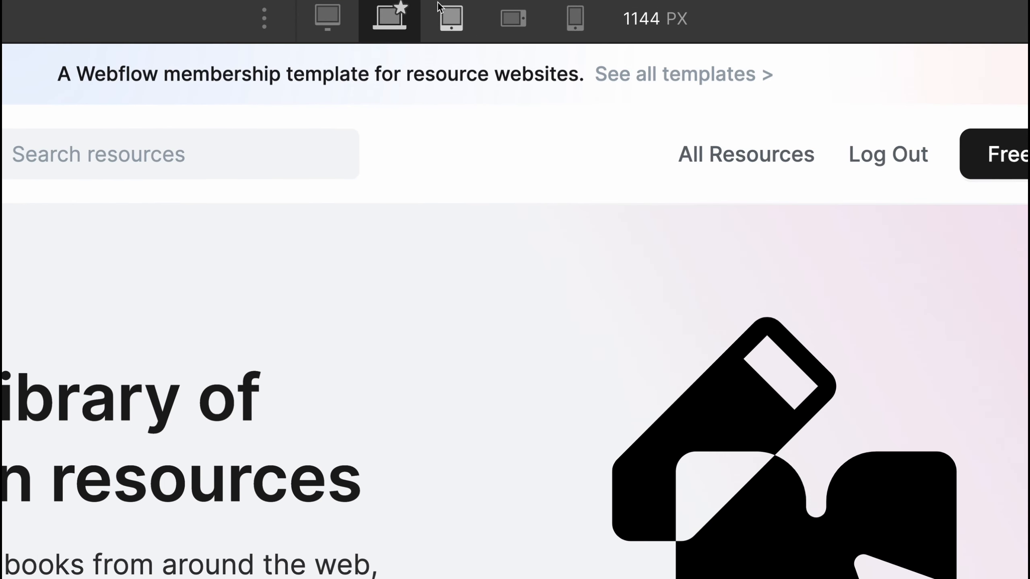
Compare the home page layout at the desktop, tablet, mobile landscape and mobile portrait breakpoints, then return to the 1280 px desktop view
click(327, 16)
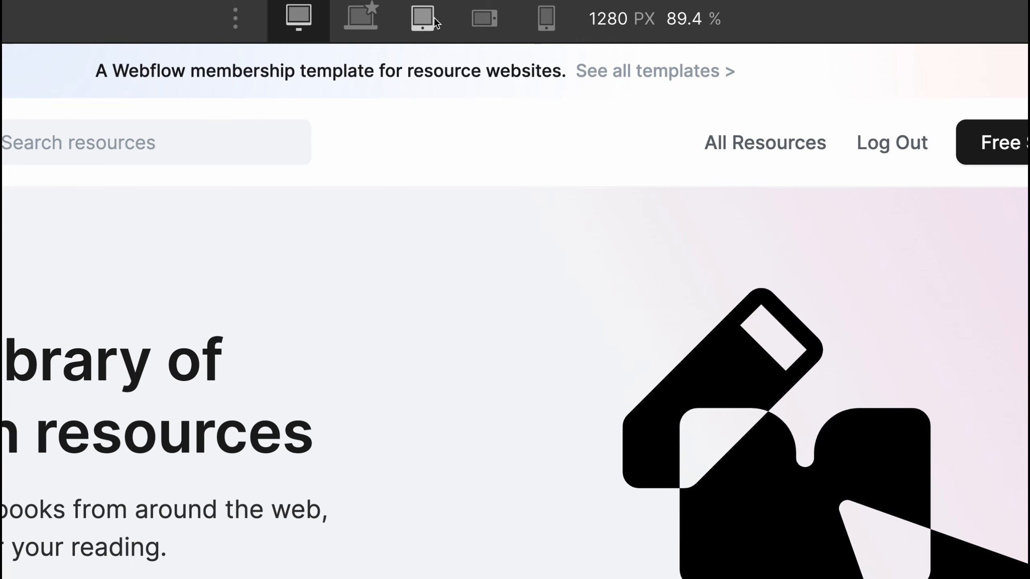
click(422, 17)
click(485, 18)
click(547, 17)
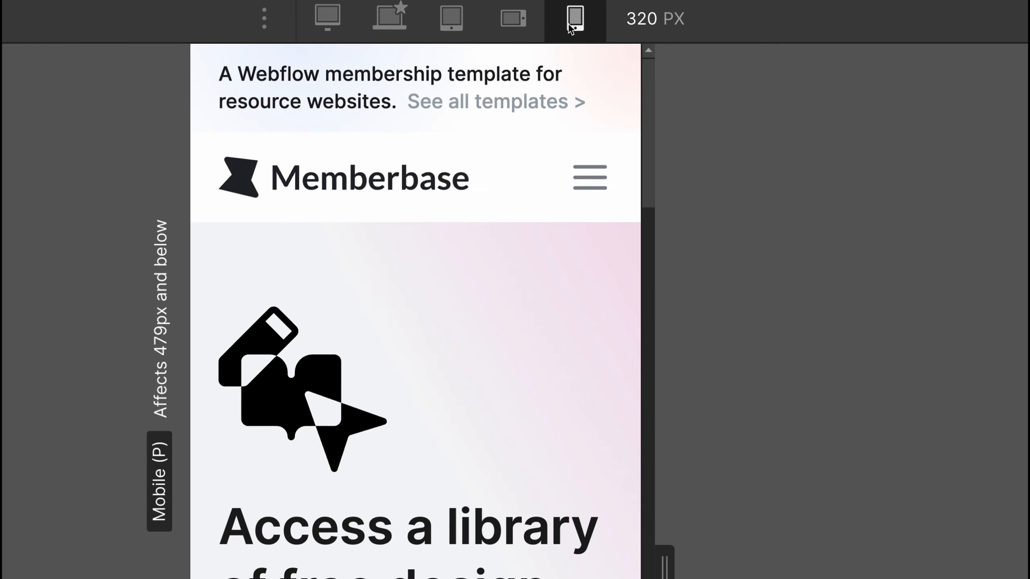
scroll(491, 268, down, 1)
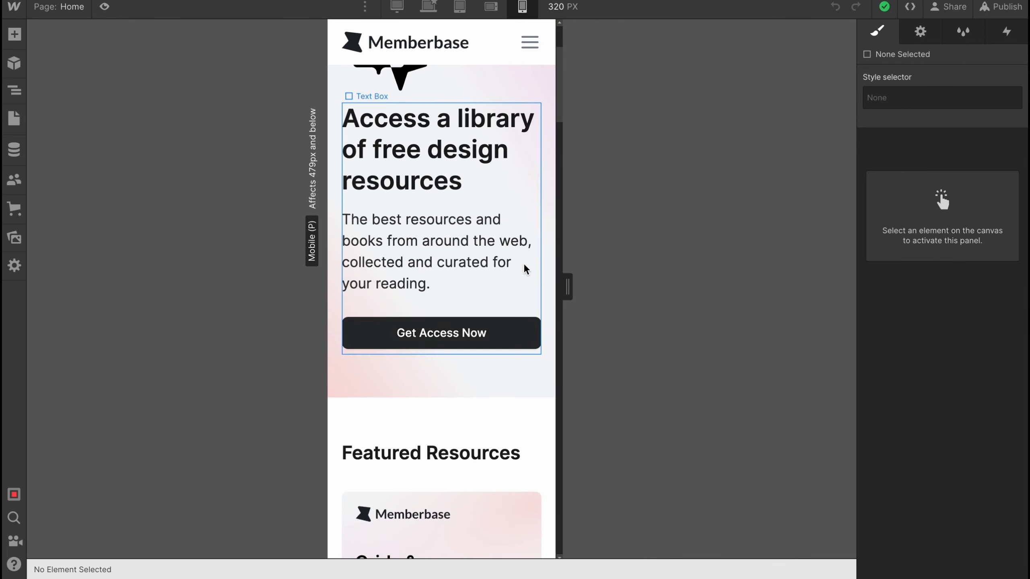
scroll(420, 289, up, 4)
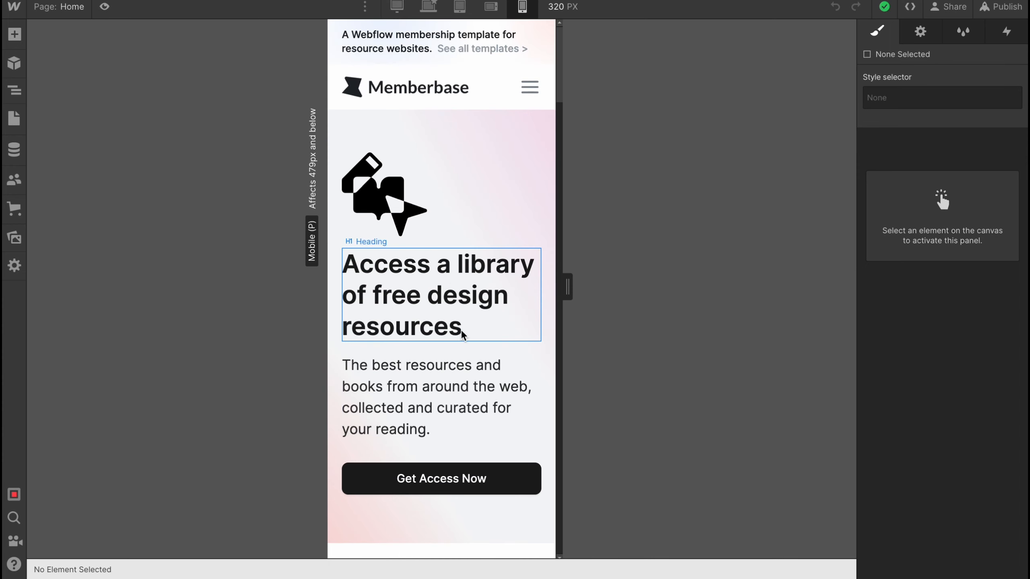
click(408, 9)
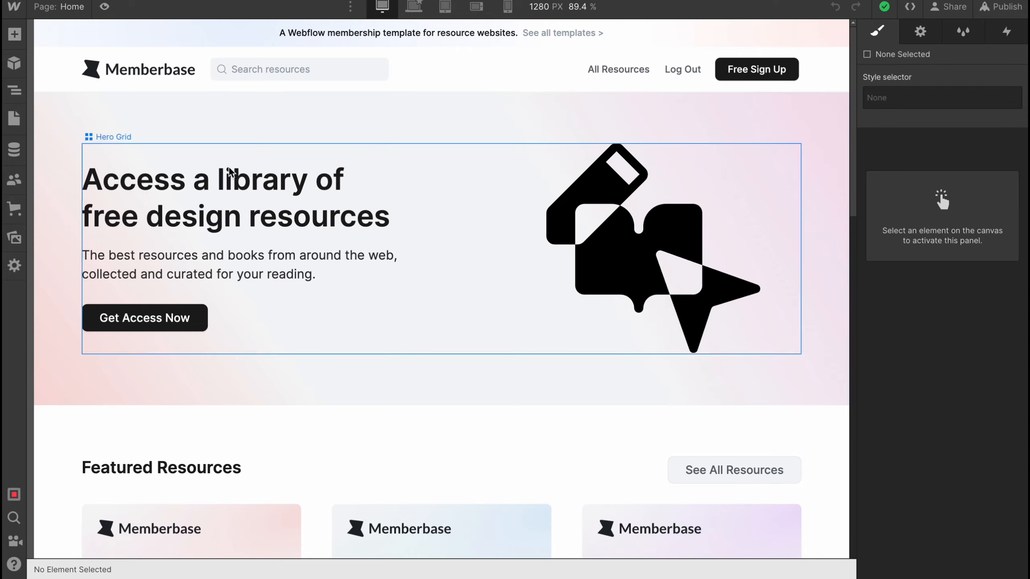
Look through the Home page's content on the desktop canvas, from the hero to the featured resources
scroll(430, 310, down, 1)
scroll(431, 311, down, 15)
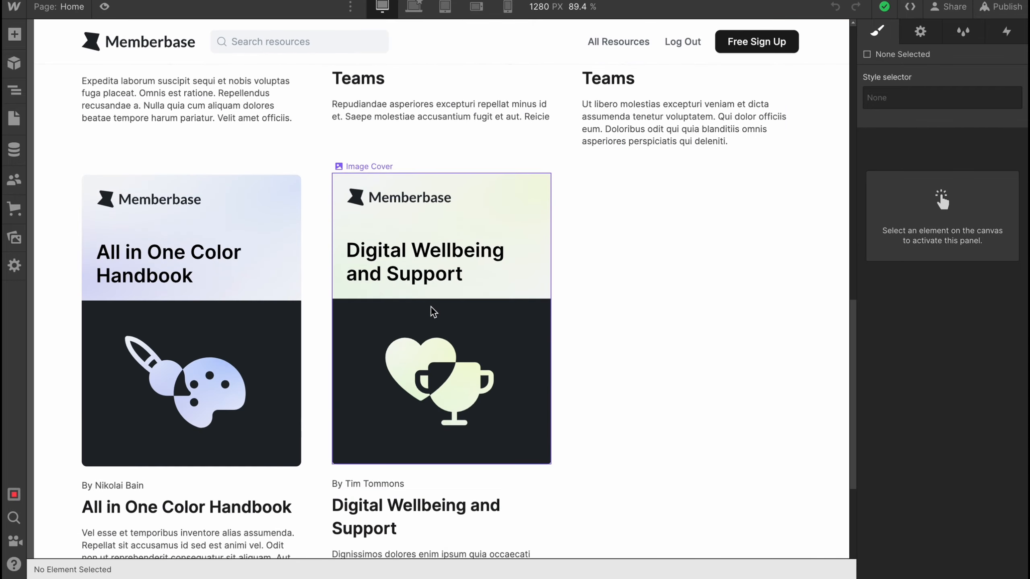
scroll(432, 306, up, 5)
scroll(402, 284, down, 20)
scroll(403, 302, up, 20)
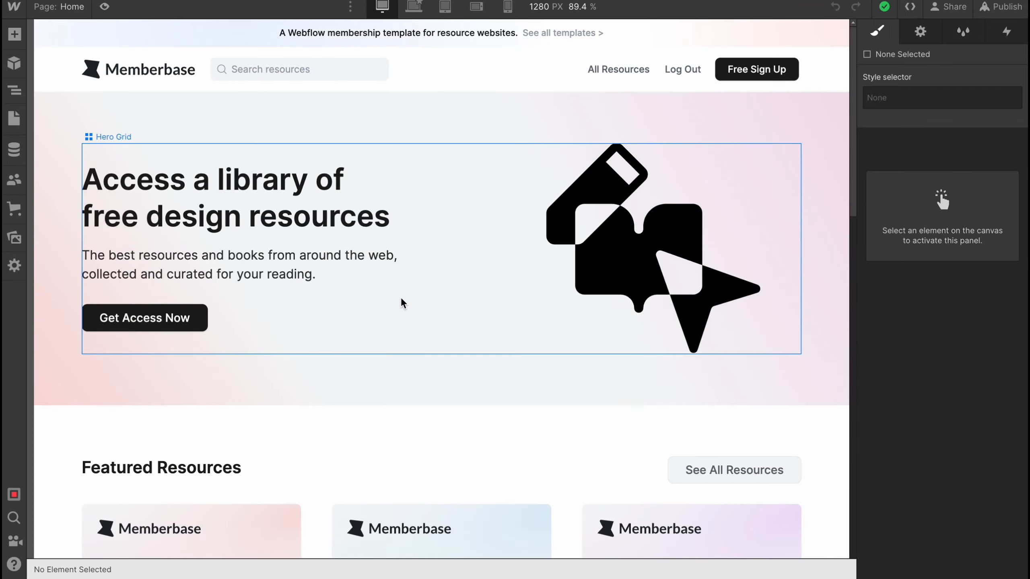
scroll(403, 302, down, 8)
scroll(288, 211, up, 8)
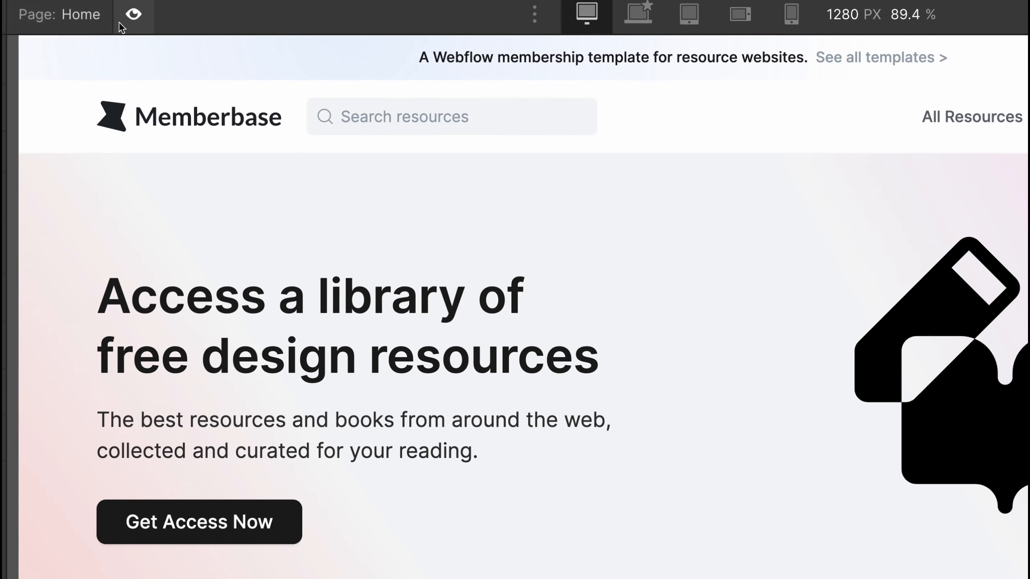
Open the Contact page, examine its message form and return to the Home page
click(77, 16)
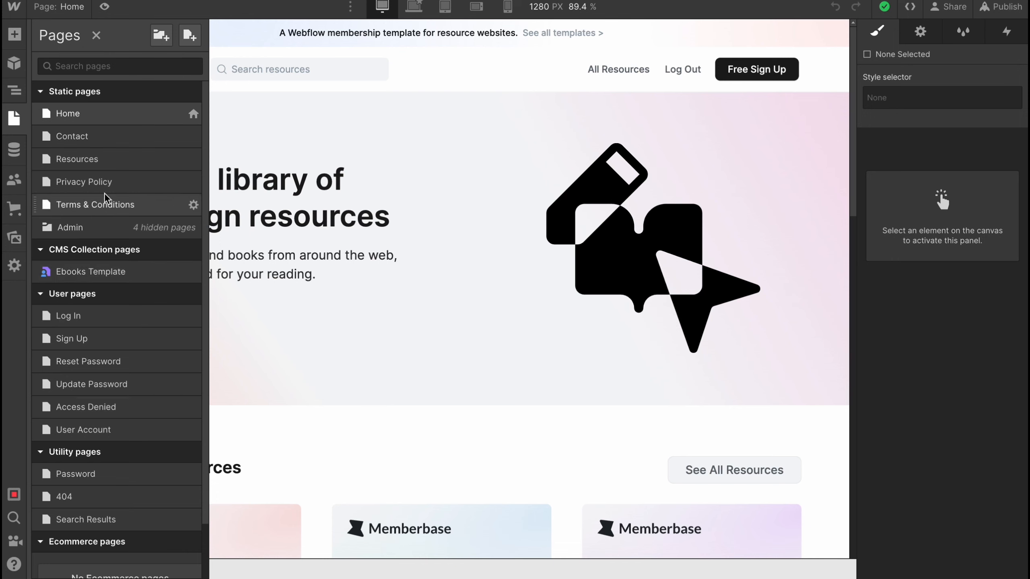
click(73, 141)
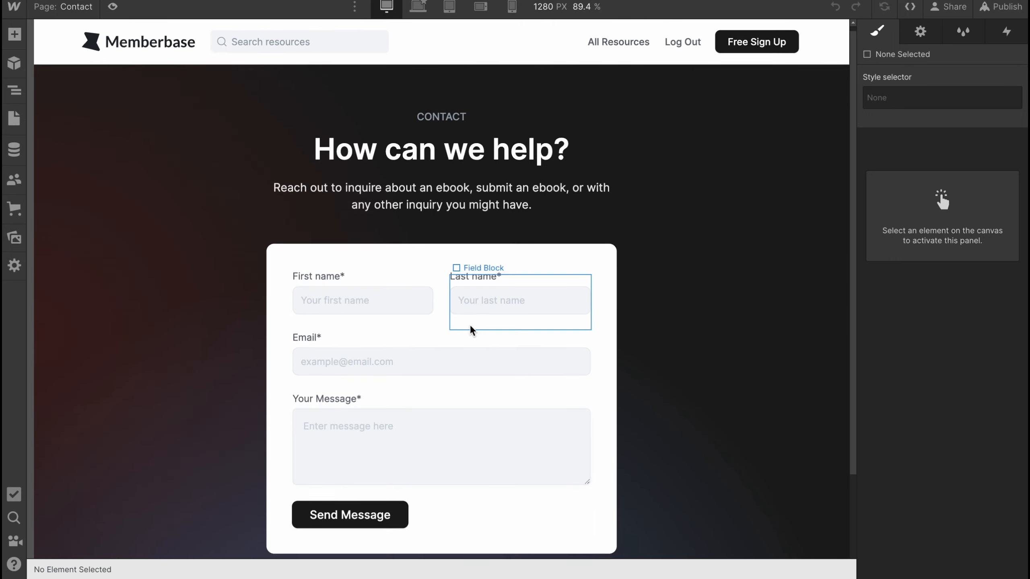
scroll(426, 263, down, 3)
scroll(384, 214, down, 3)
scroll(365, 243, up, 6)
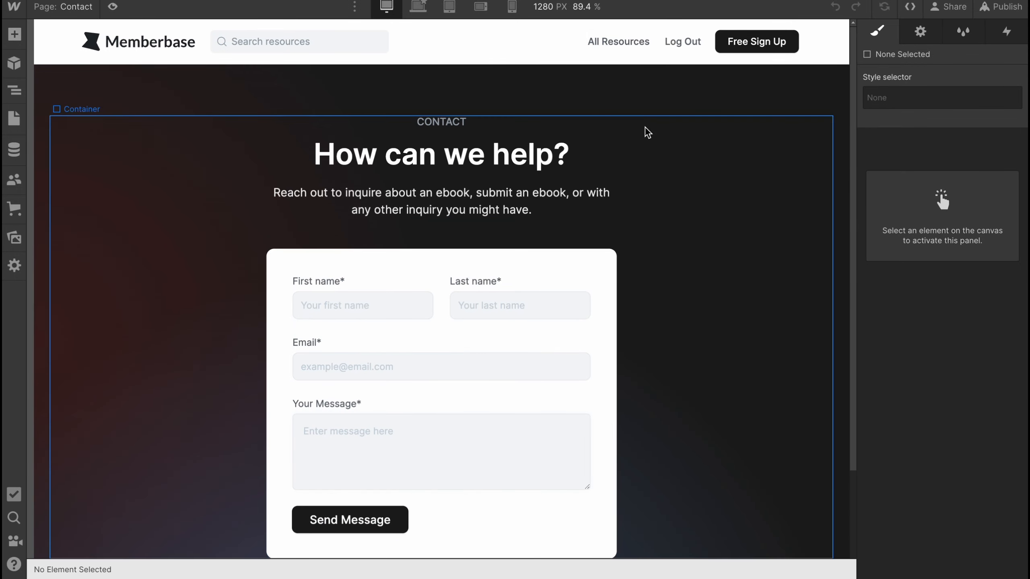
click(76, 7)
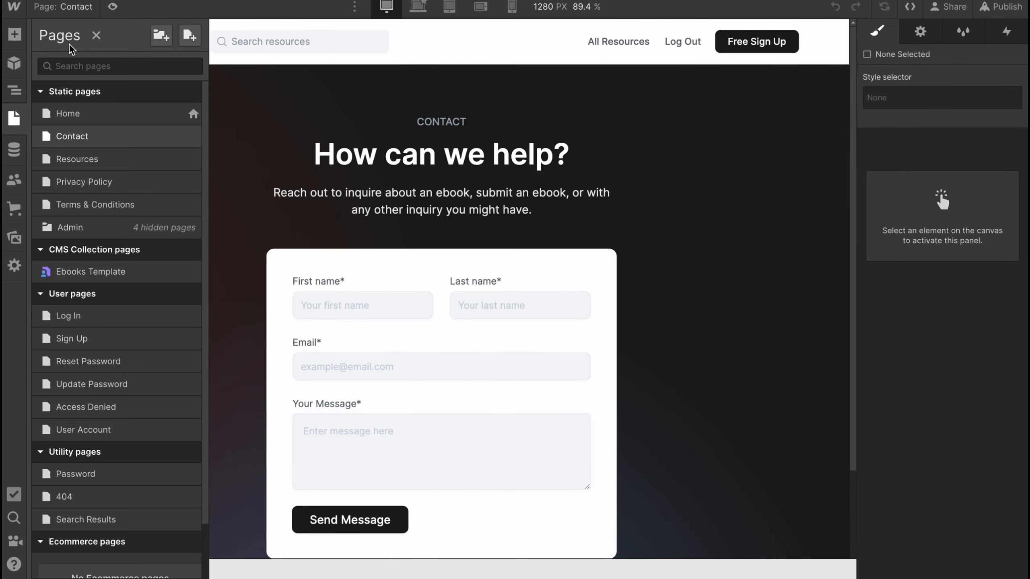
click(69, 116)
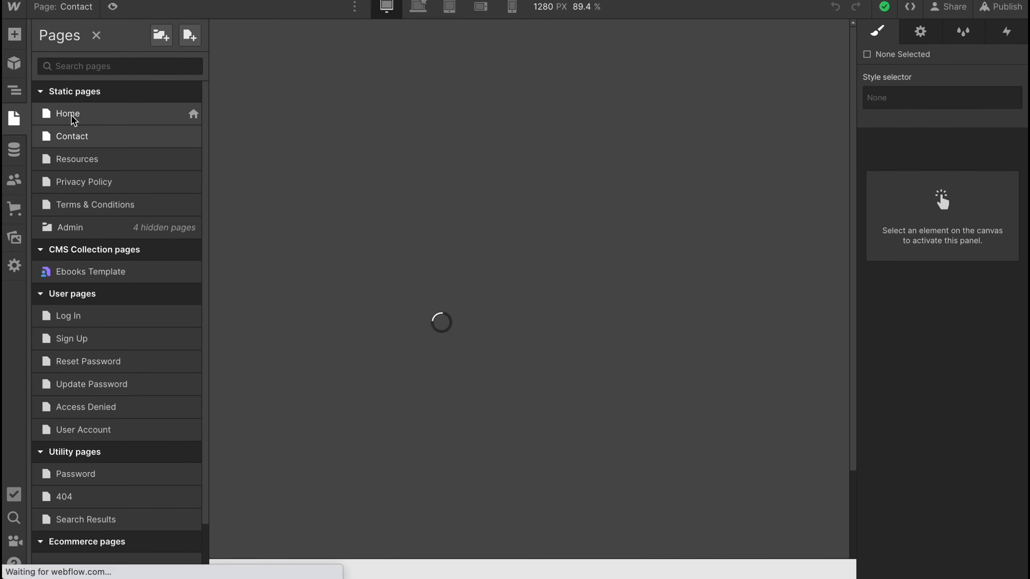
click(72, 132)
Move the Resources page below Privacy Policy in the order of static pages
click(75, 6)
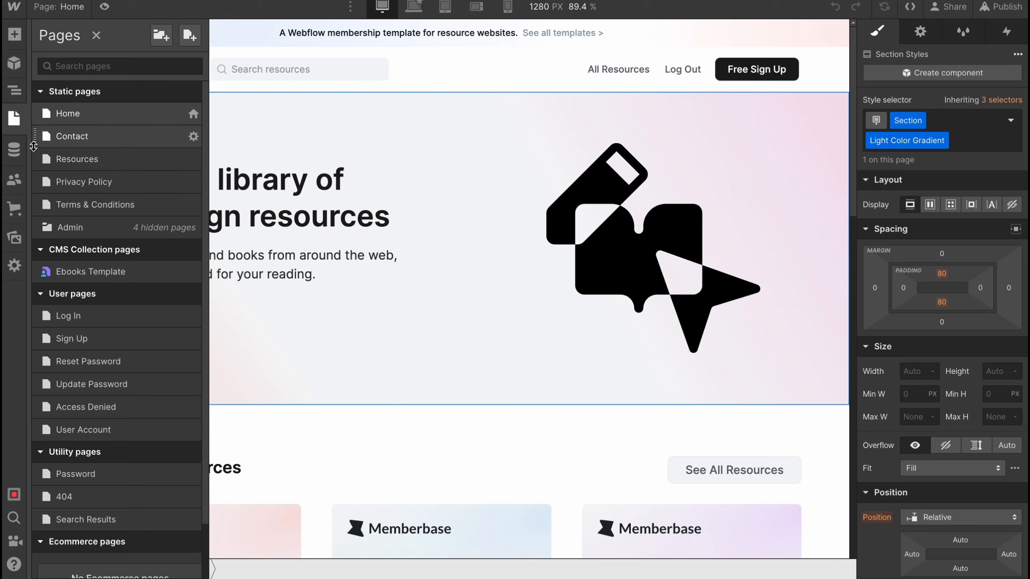
drag(33, 147, 83, 179)
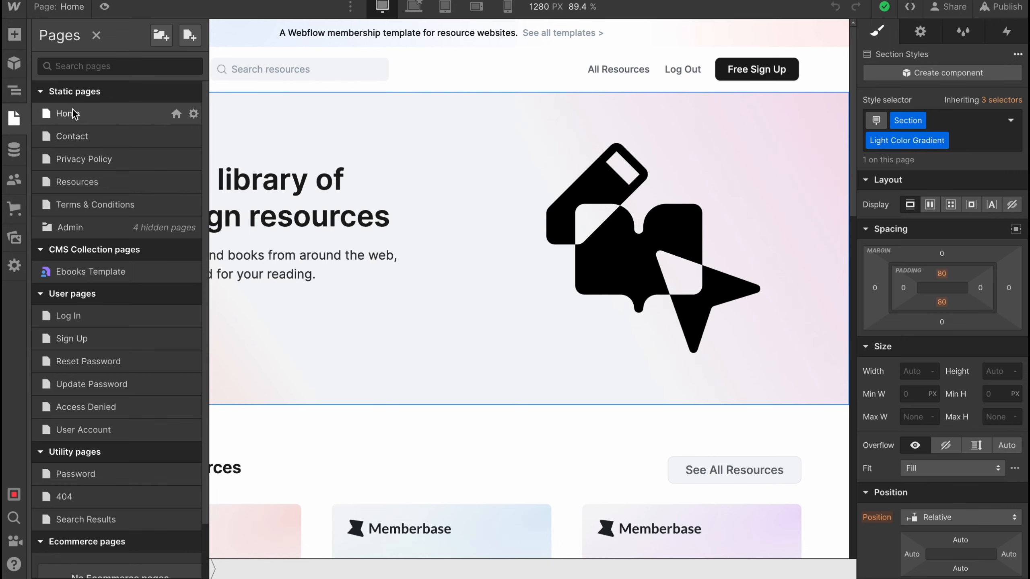
click(460, 64)
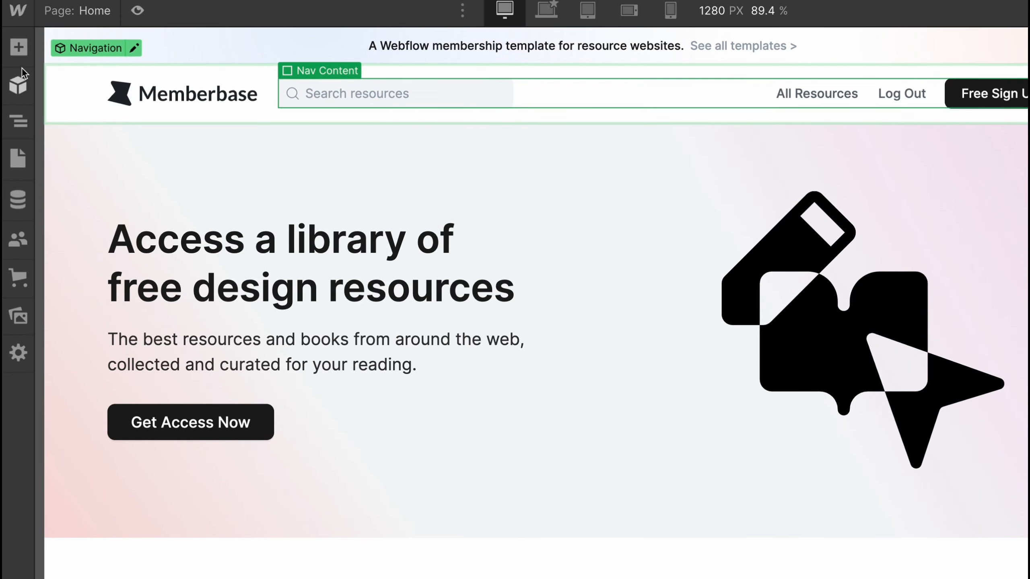
Examine the elements, starter library layouts and existing components that can be added to the page
click(24, 47)
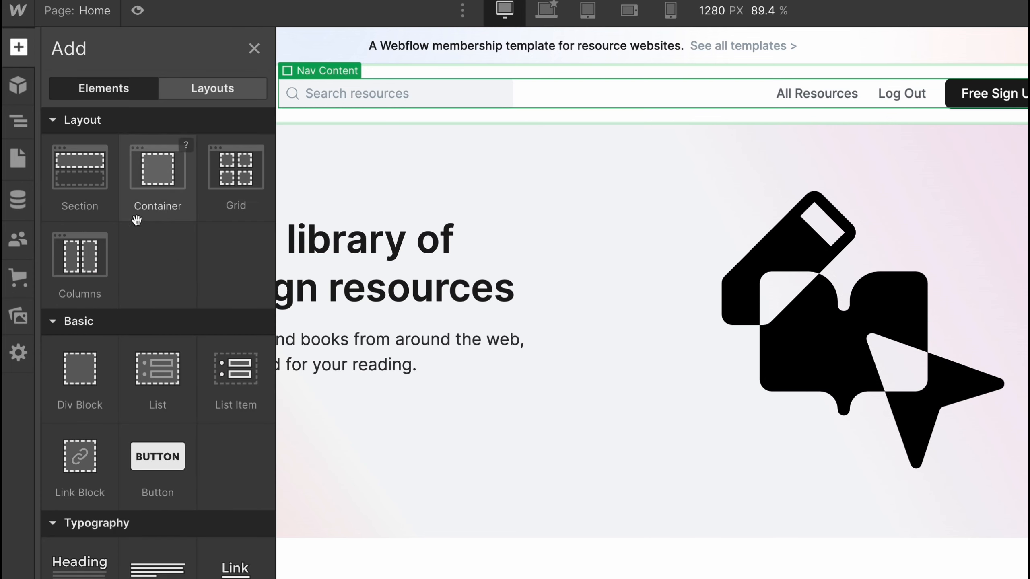
scroll(154, 388, down, 15)
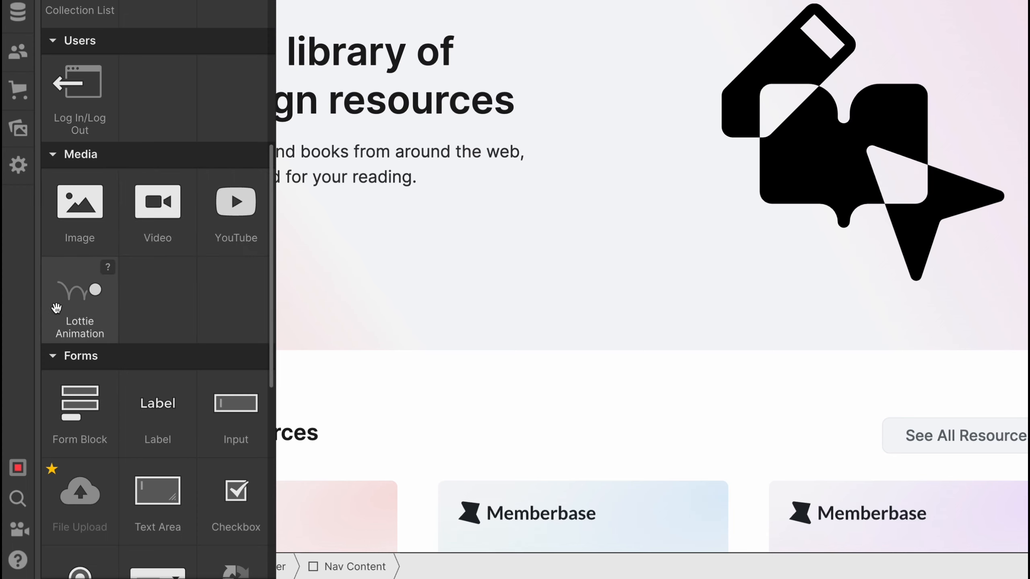
scroll(79, 309, down, 2)
scroll(82, 344, down, 8)
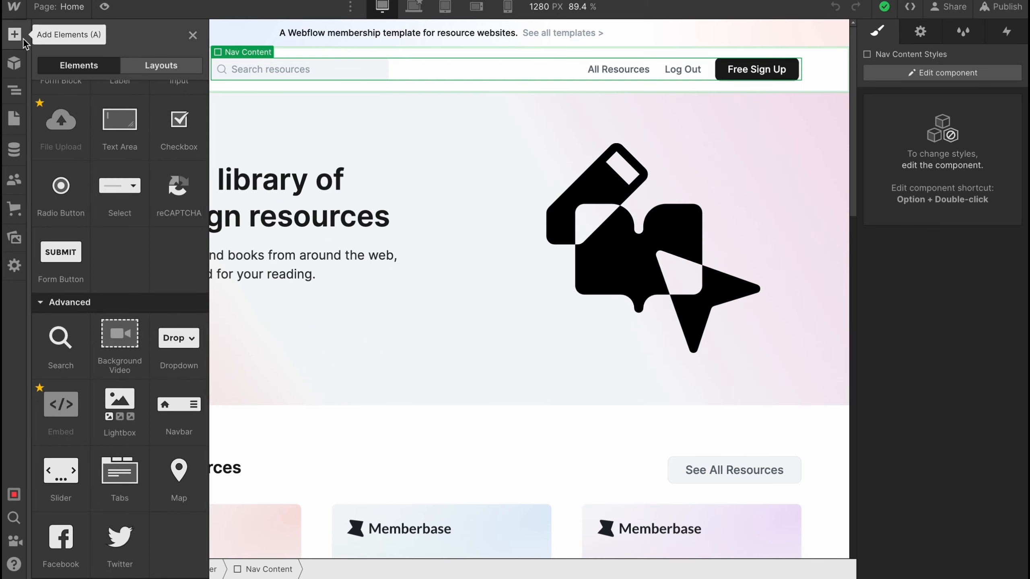
click(87, 65)
click(135, 67)
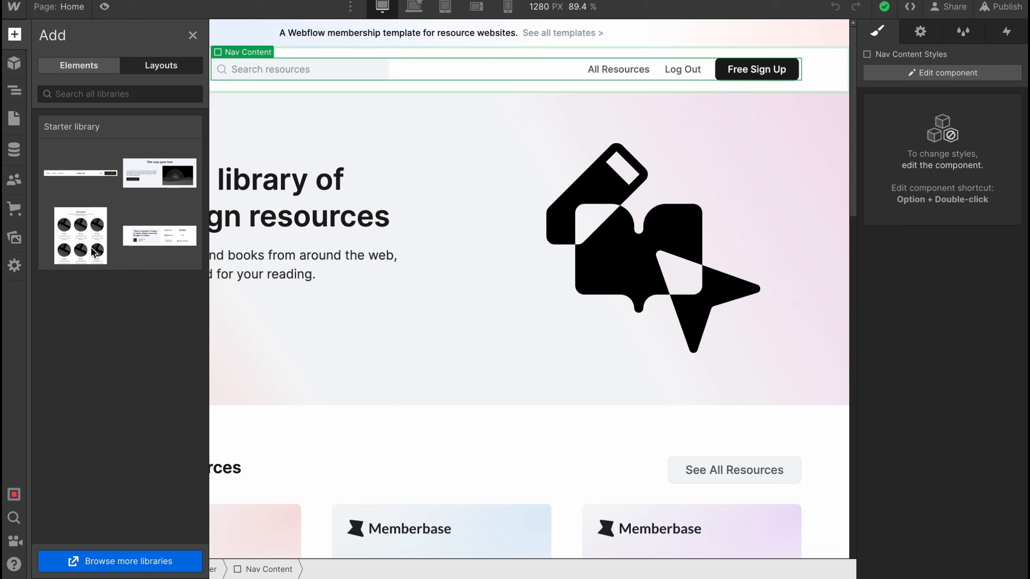
click(79, 65)
click(13, 64)
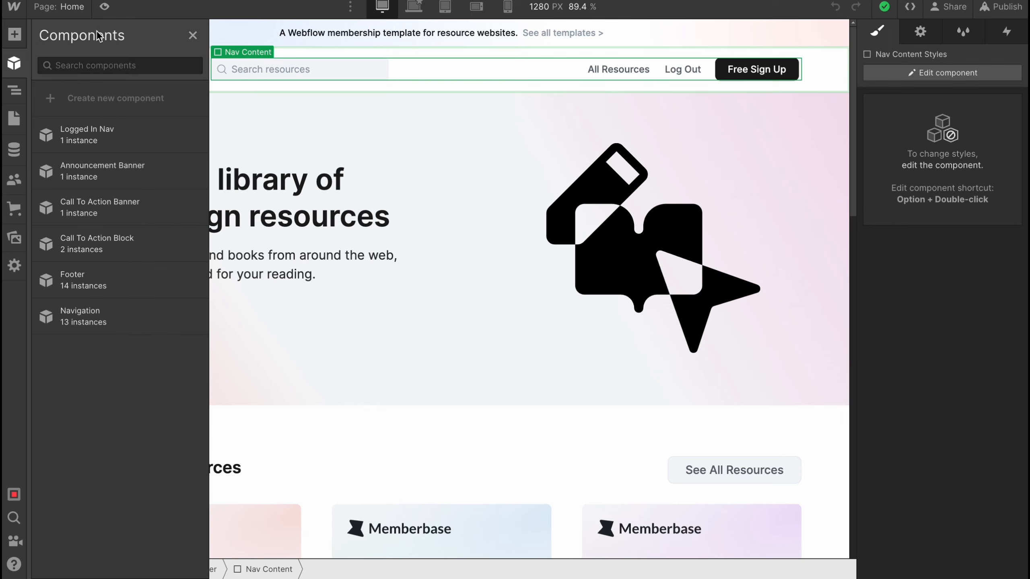
Examine the Navigation component in the page's element tree, selecting its Logo Div and Nav Content
click(8, 94)
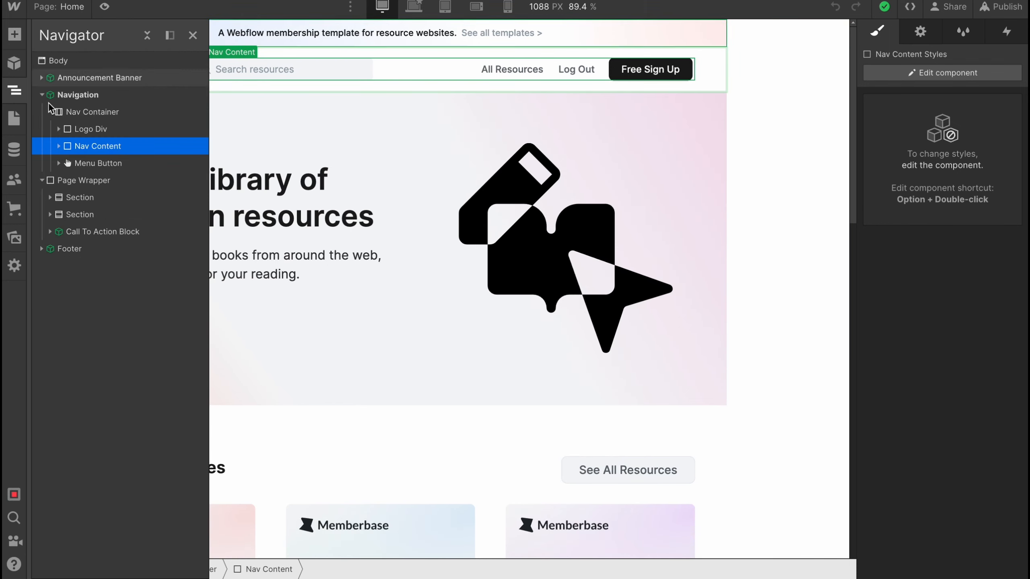
scroll(456, 236, down, 1)
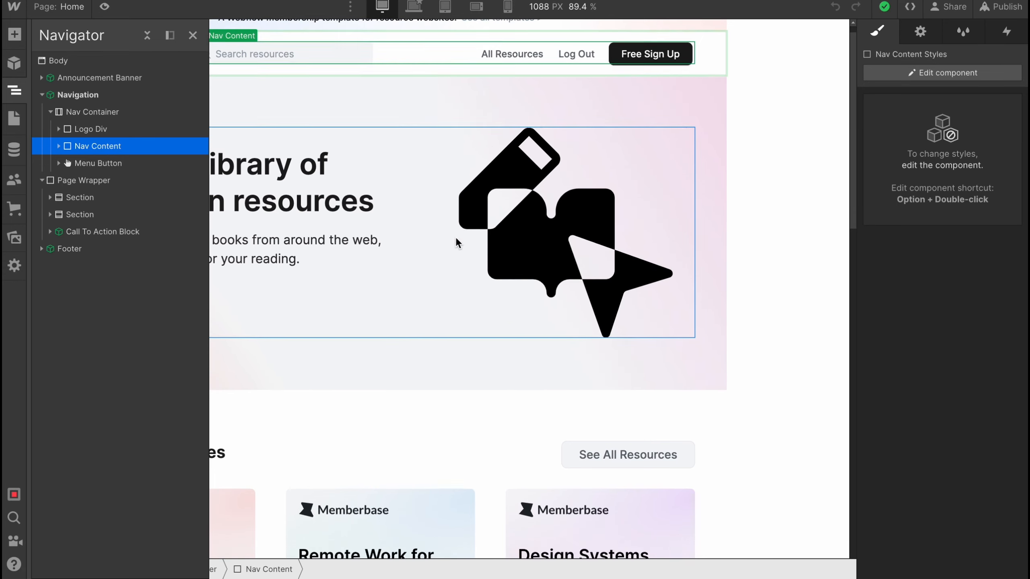
scroll(422, 232, up, 1)
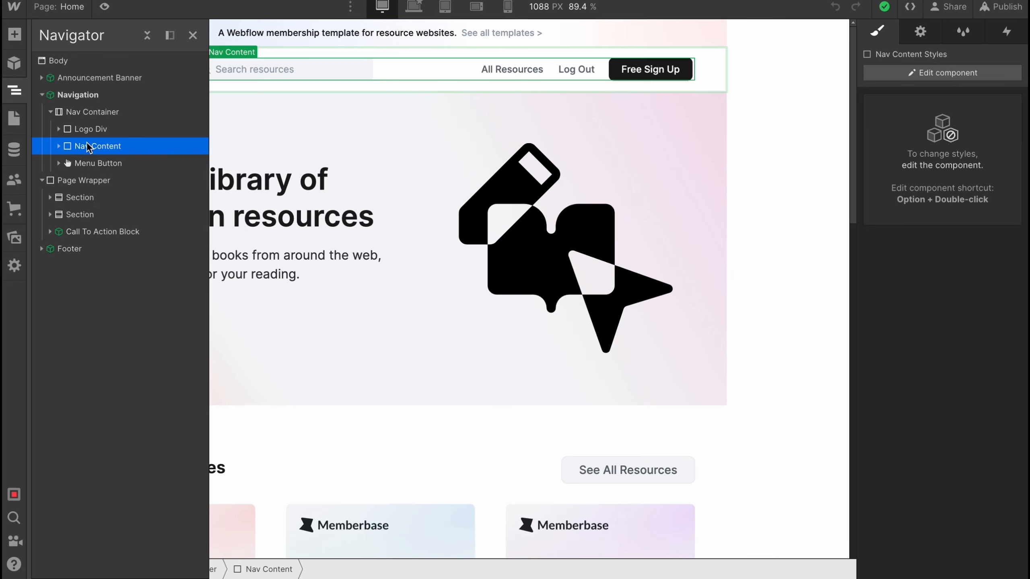
click(91, 130)
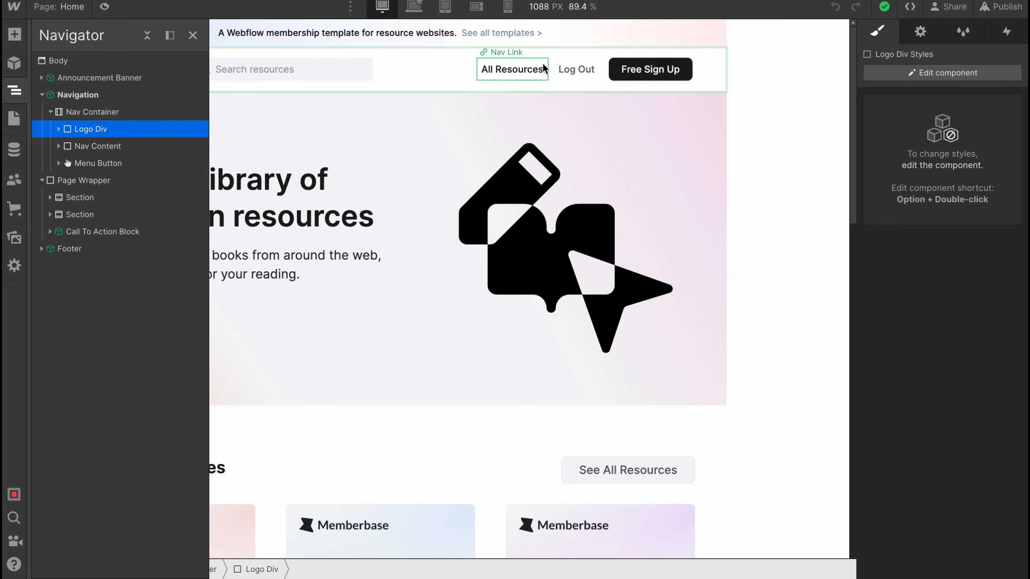
click(98, 150)
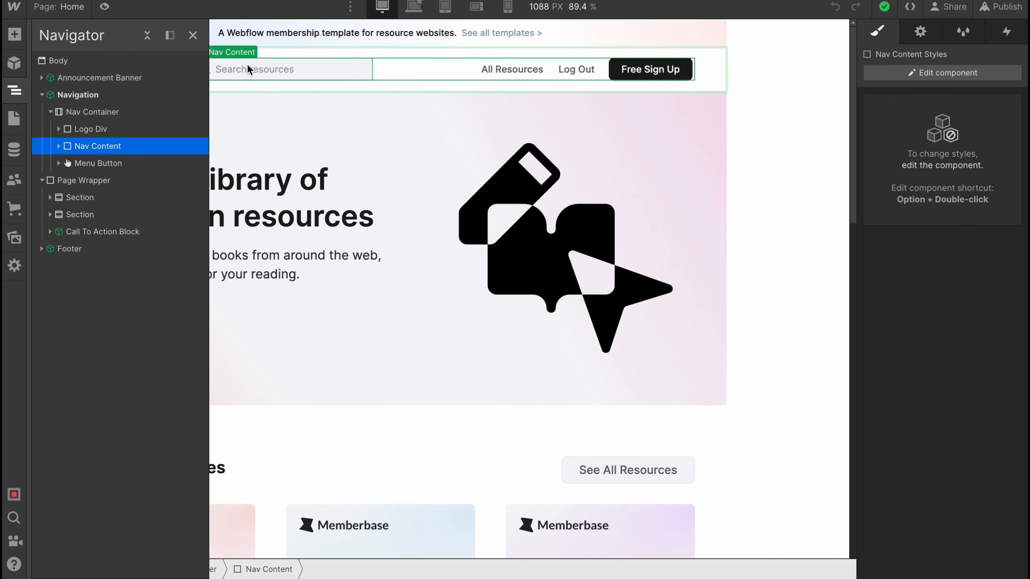
Expand the first section of the Page Wrapper down through its Container and select the Hero Grid
click(91, 198)
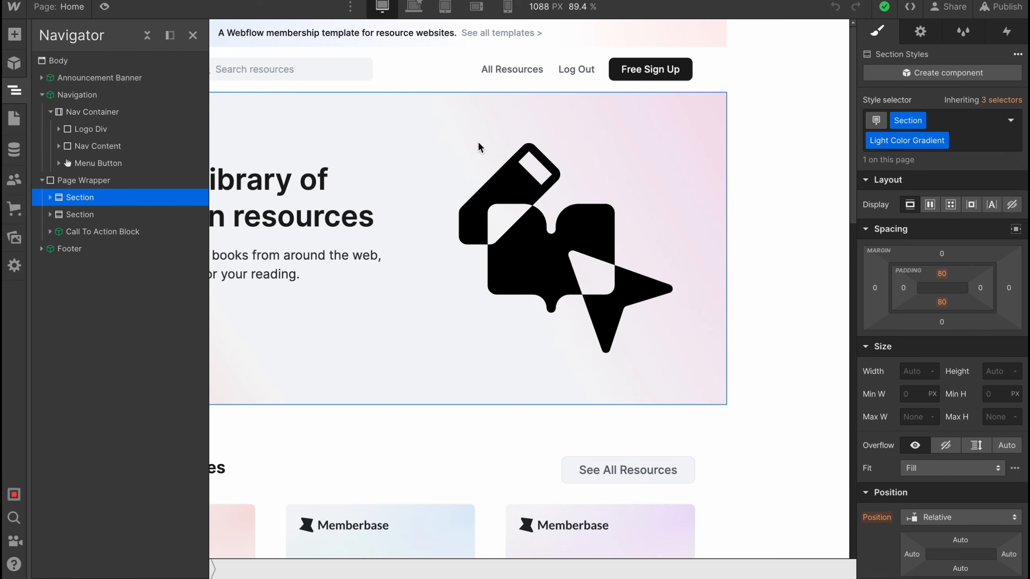
click(50, 198)
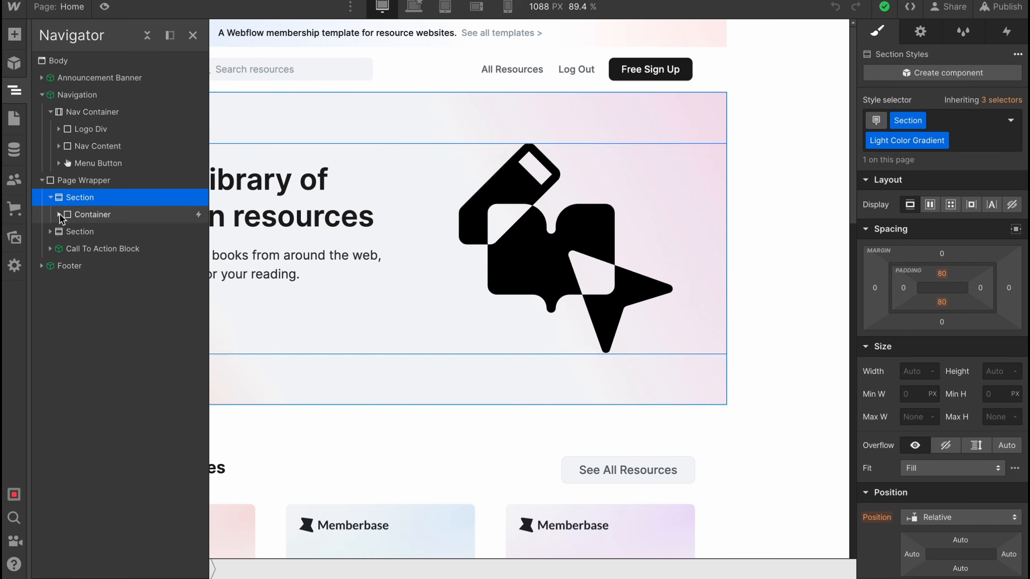
click(60, 215)
click(89, 236)
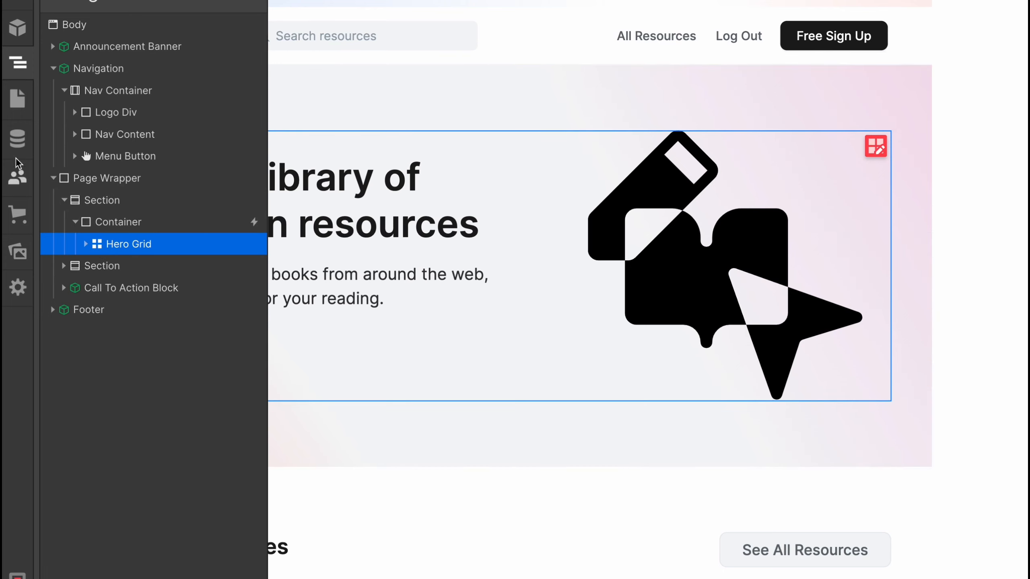
Look over the site's pages, CMS collections, user accounts and ecommerce options, dismissing the offer to turn the website into a store
click(17, 94)
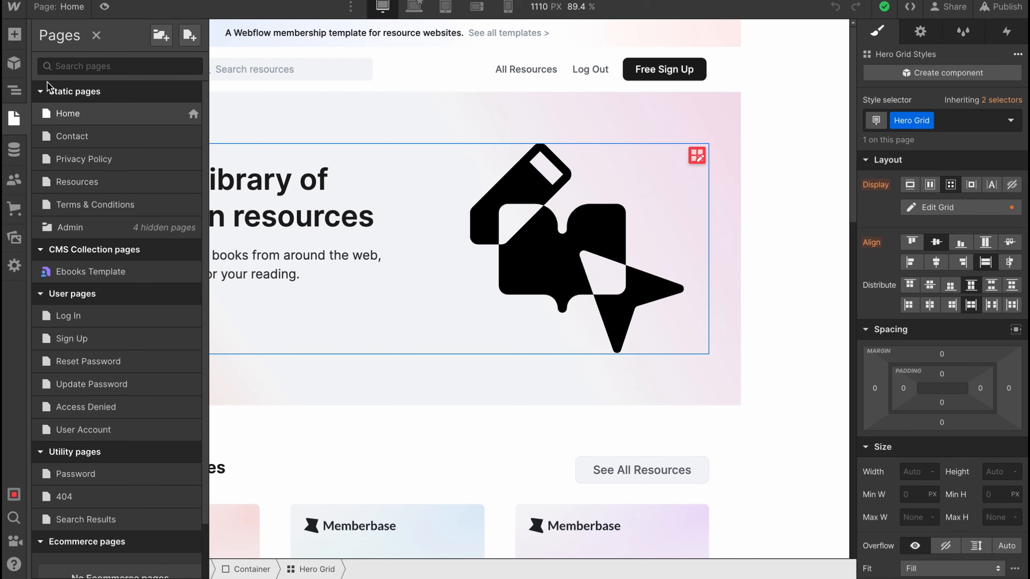
click(16, 149)
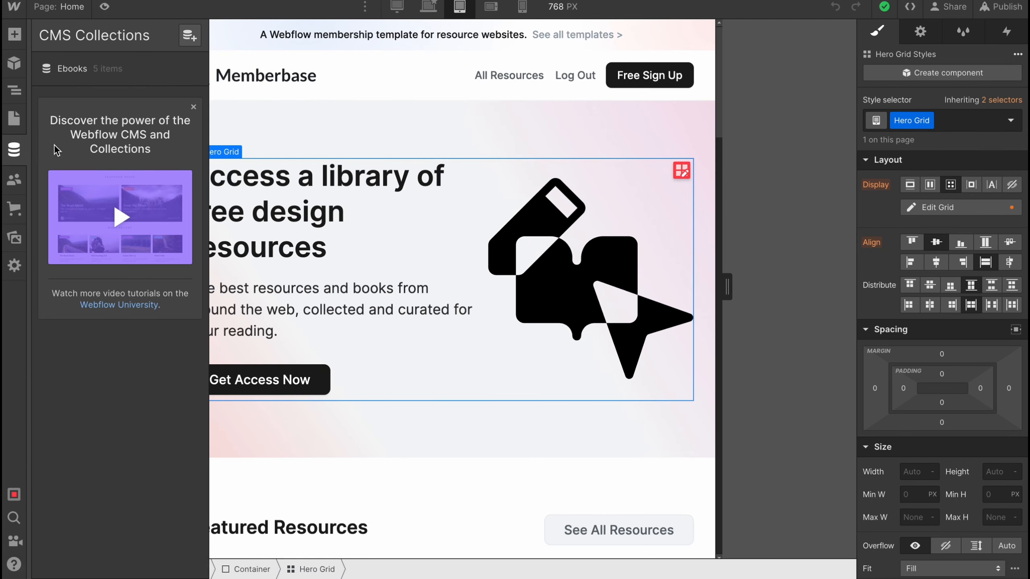
click(16, 182)
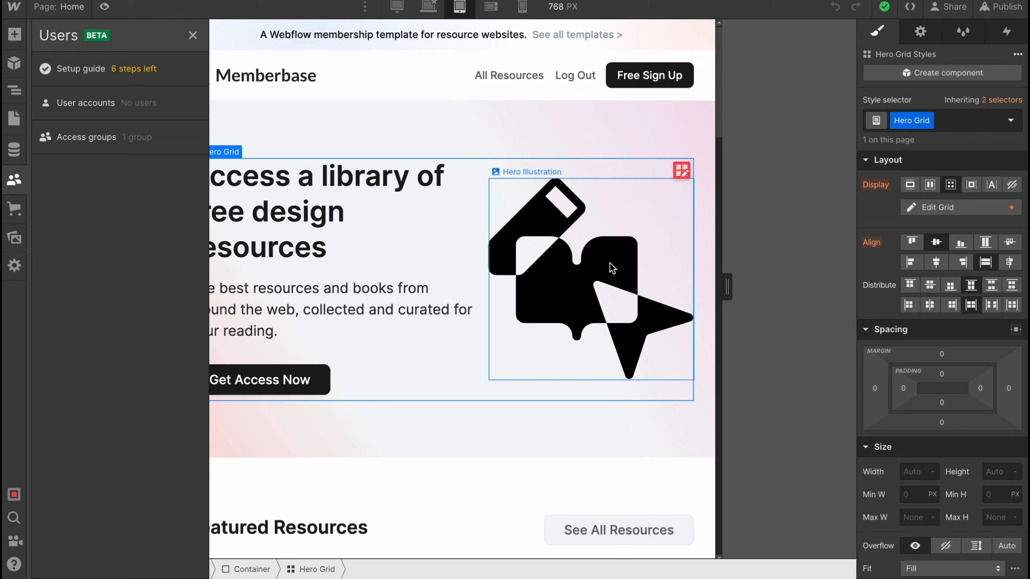
click(14, 208)
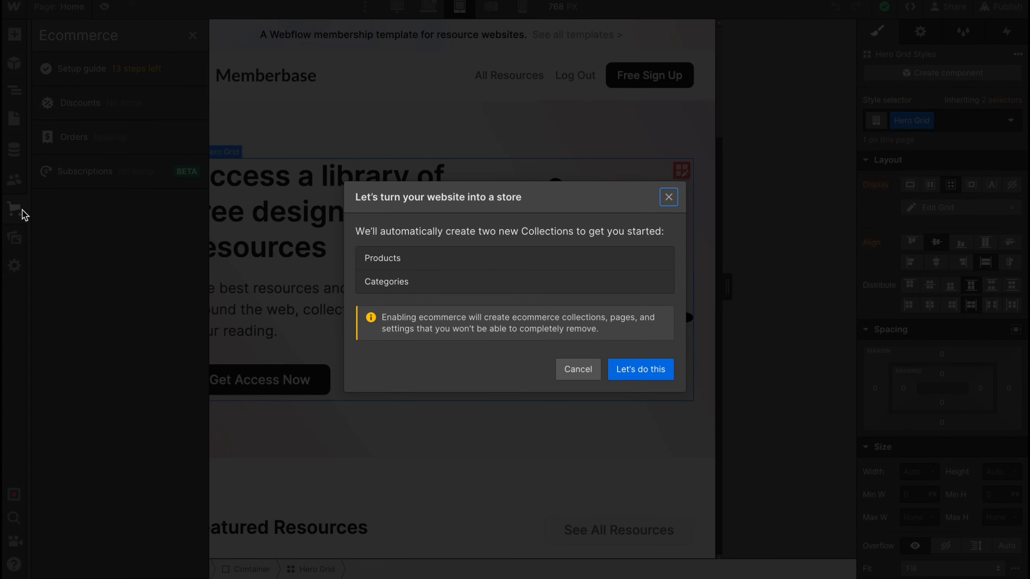
click(669, 197)
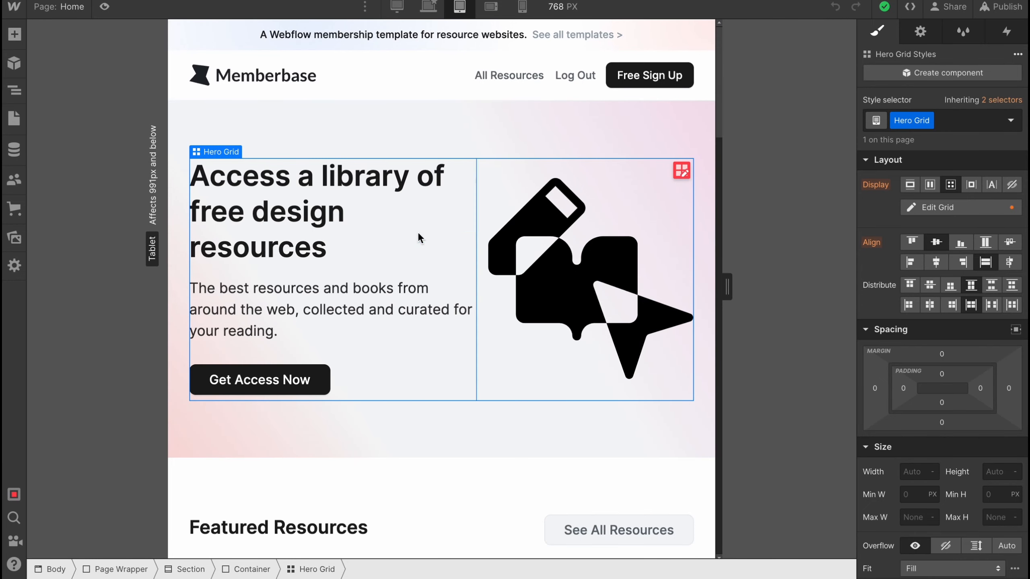
Browse the site's image assets, view the available site settings and close them
click(16, 242)
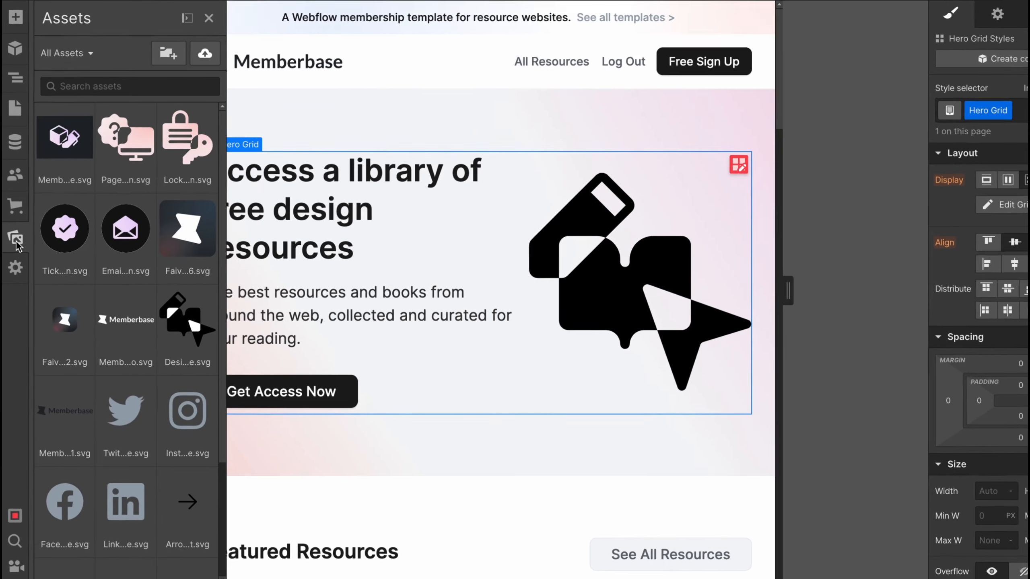
scroll(134, 228, down, 4)
scroll(109, 361, up, 4)
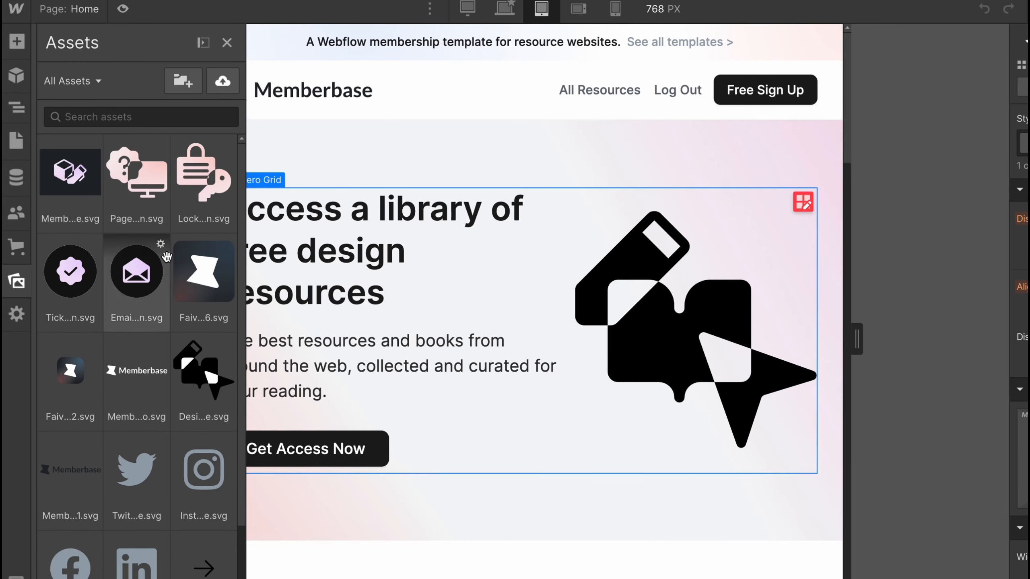
scroll(185, 396, down, 4)
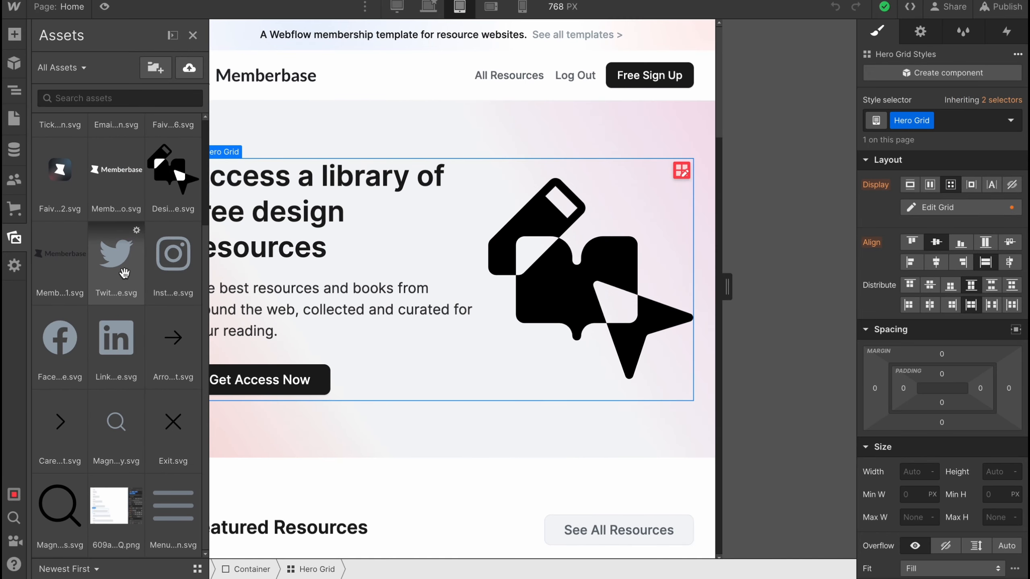
click(15, 266)
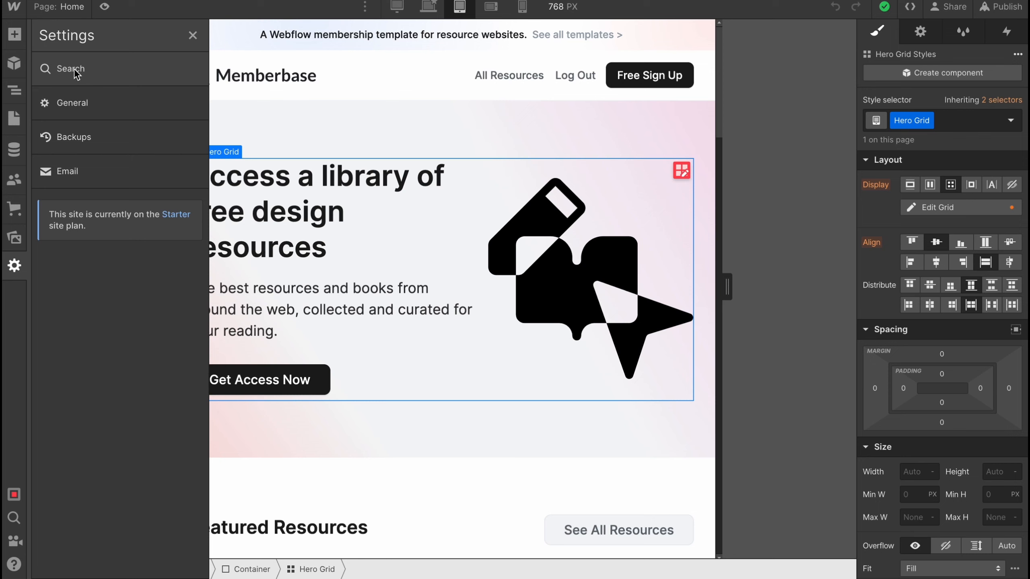
click(192, 36)
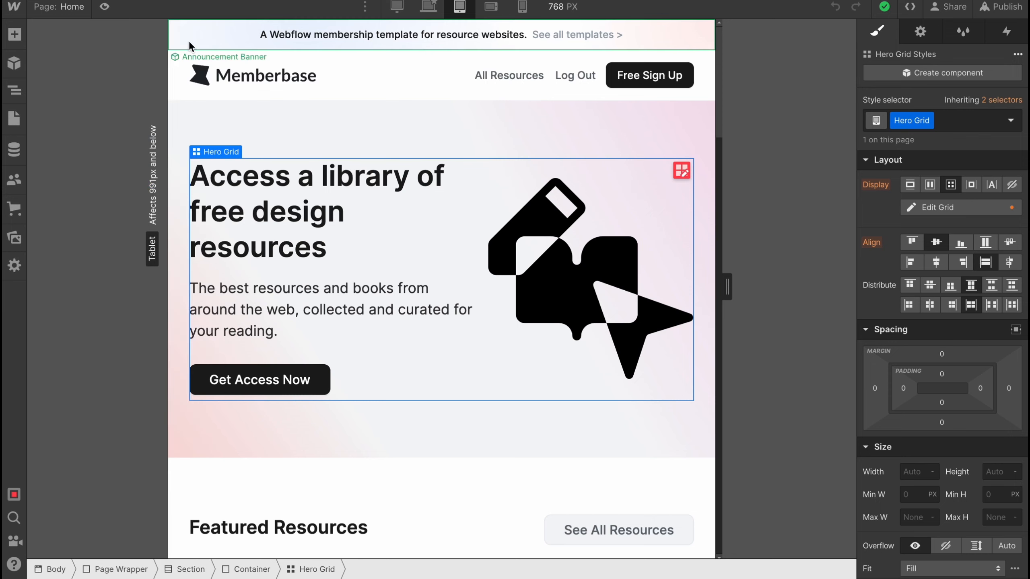
Replace the hero heading text with "HelperMan"
click(283, 222)
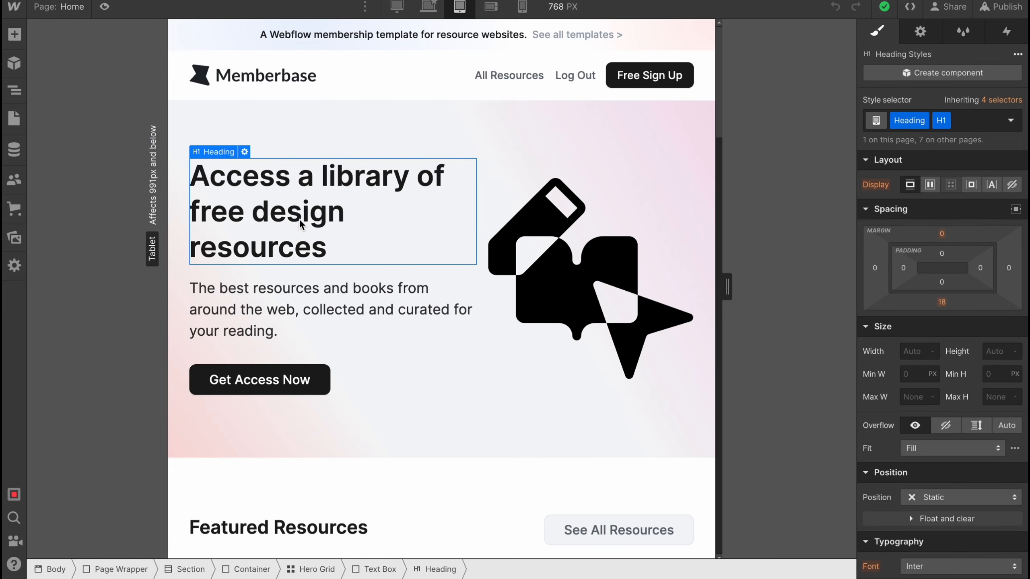
double_click(275, 181)
drag(330, 247, 123, 142)
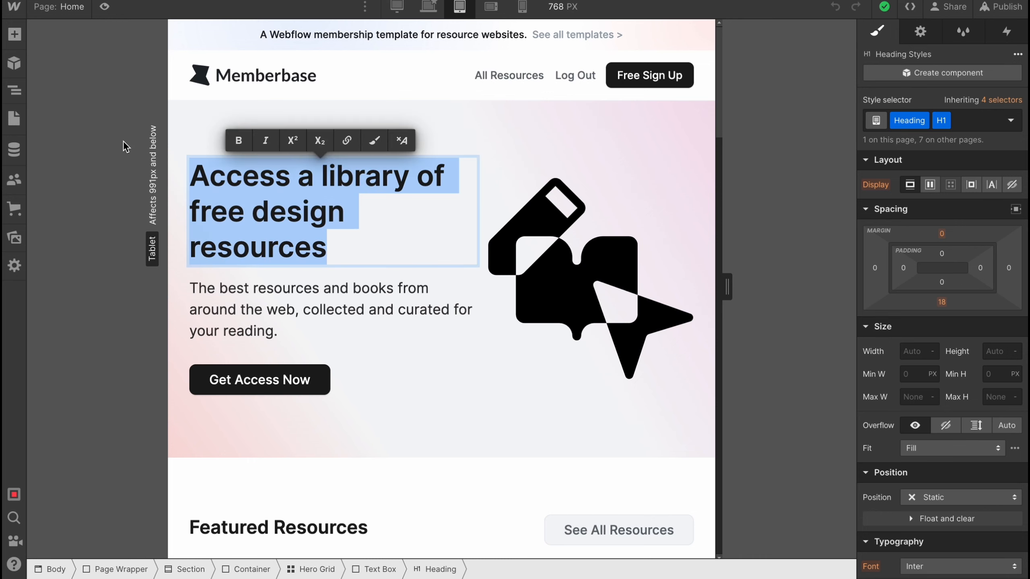
text(He)
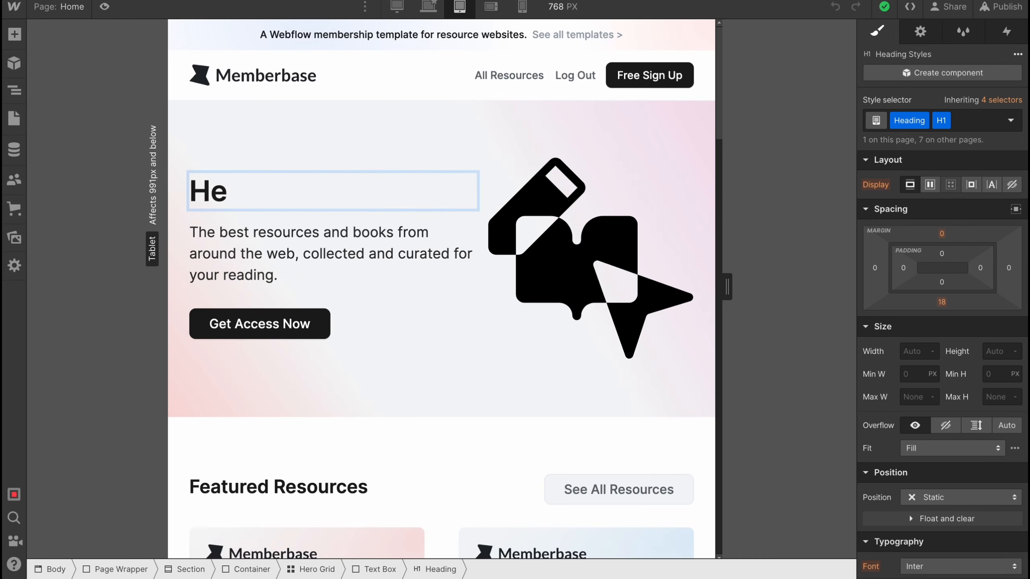
text(lperMan)
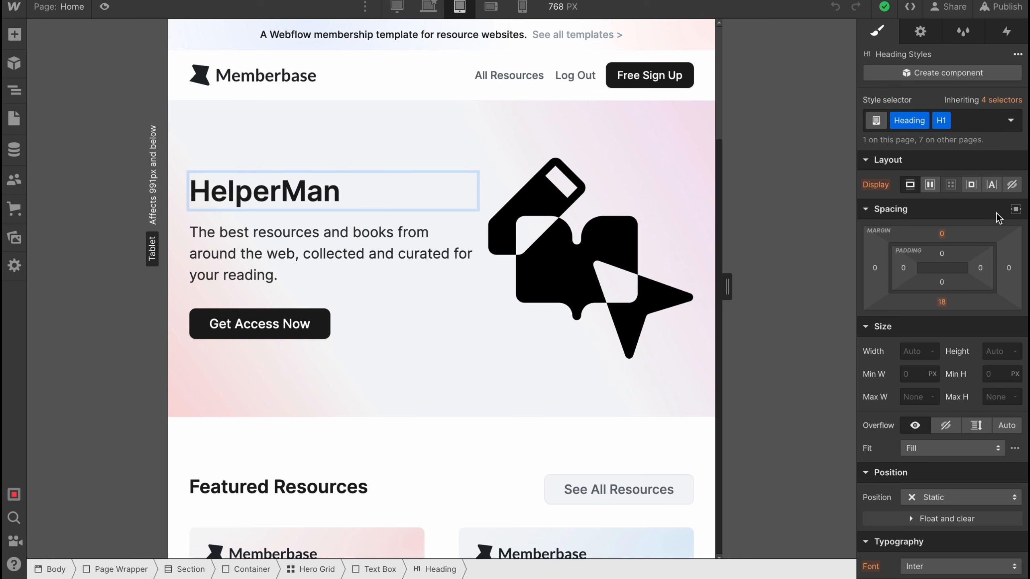
Give the hero heading a flex display with centered justification and stretch alignment
click(931, 185)
click(938, 259)
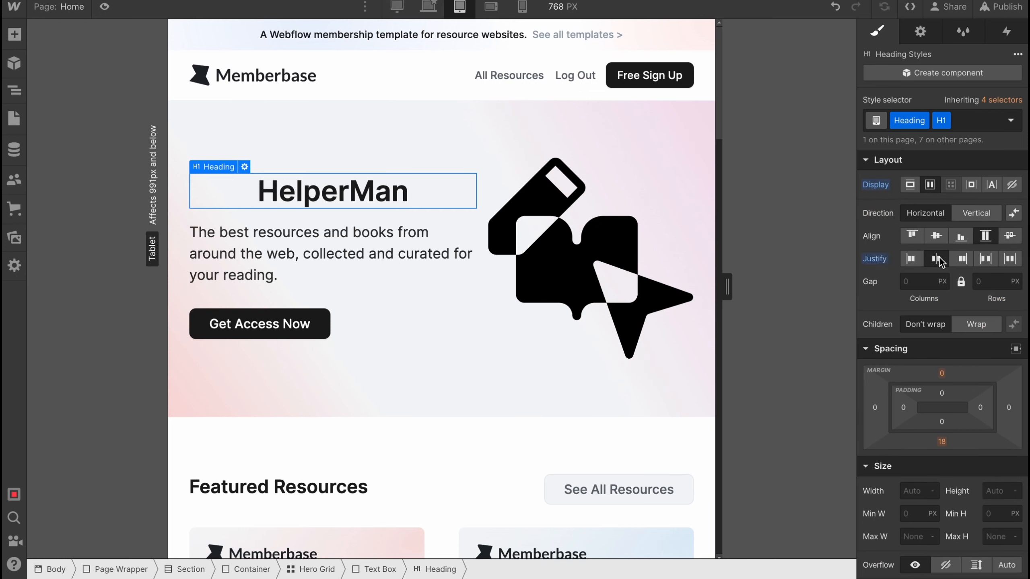
click(936, 237)
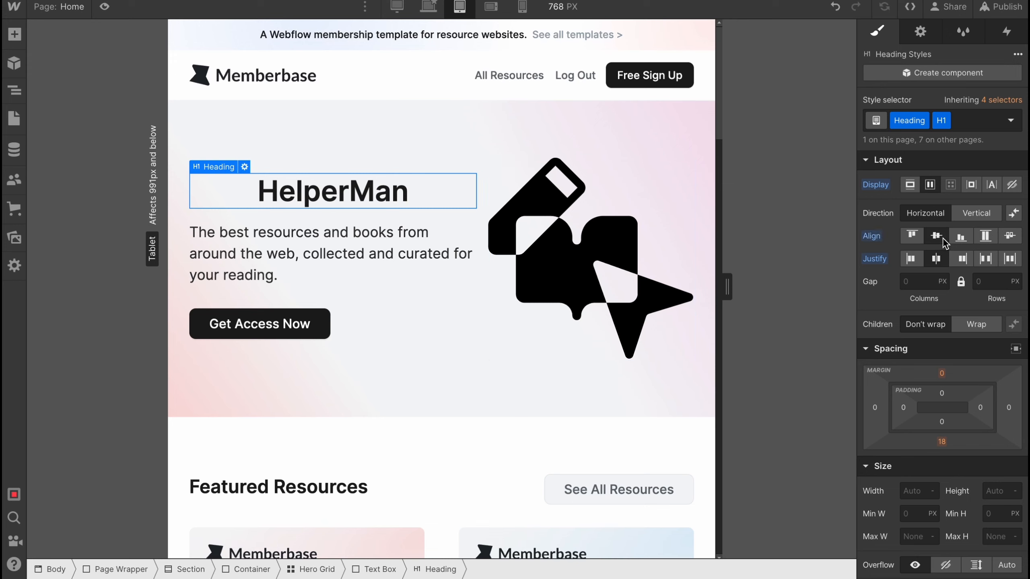
click(982, 237)
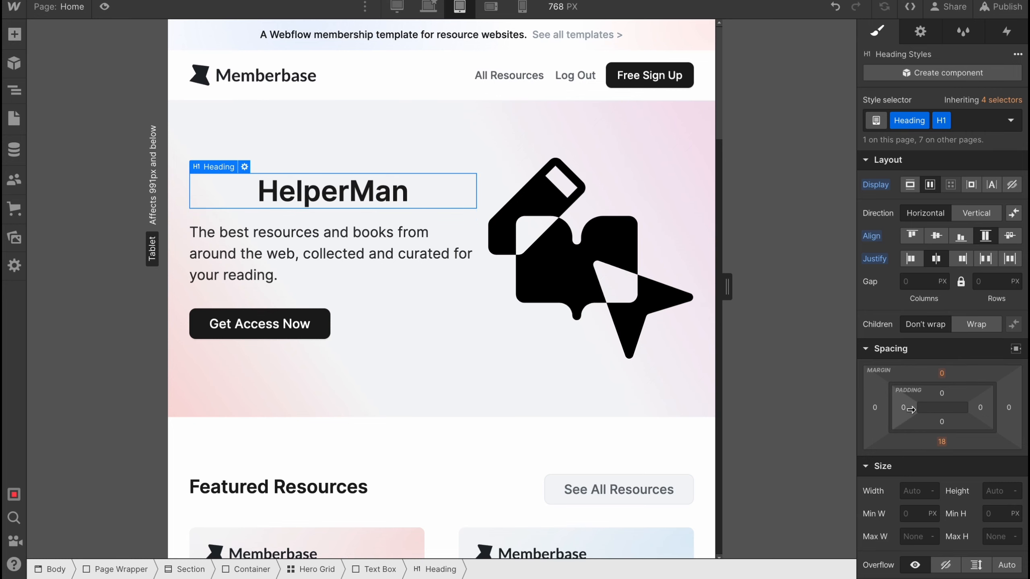
Look through the hero heading's size, typography, background, border and effect style options
scroll(912, 410, down, 1)
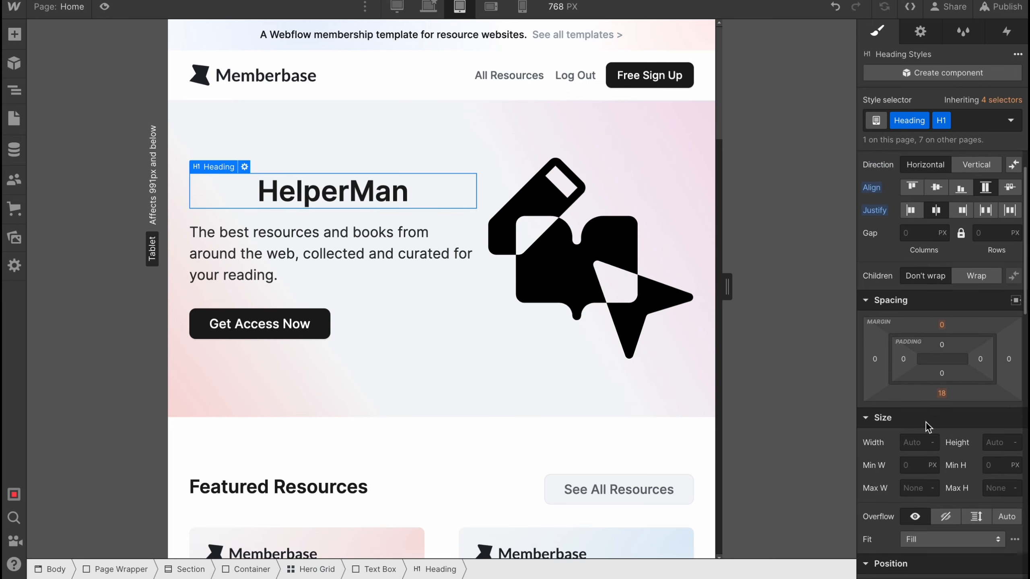
scroll(926, 423, down, 8)
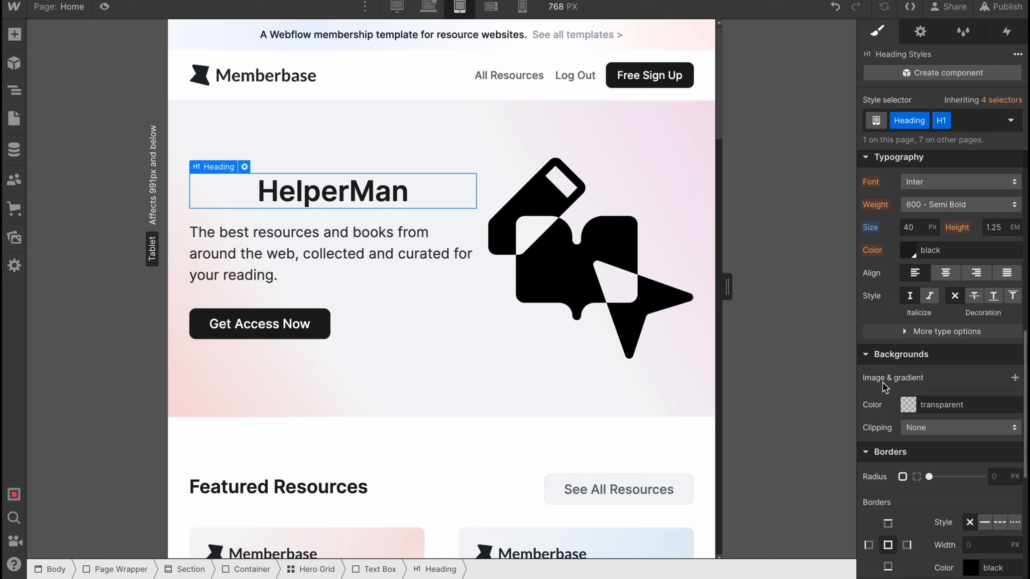
scroll(930, 374, down, 5)
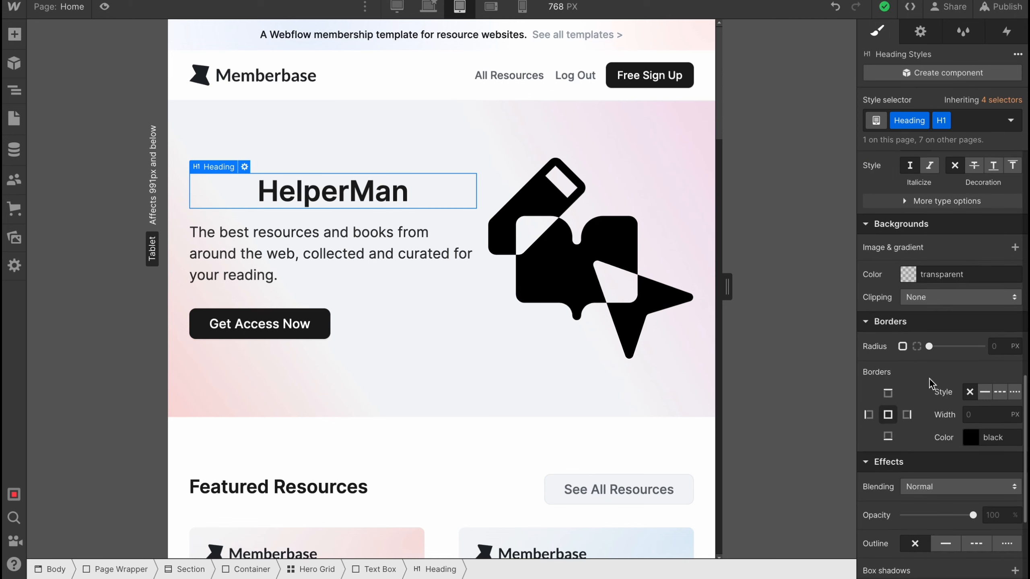
scroll(928, 379, down, 2)
Set the hero illustration's border radius to 0 px and try the individual and all-sides border selections
click(538, 230)
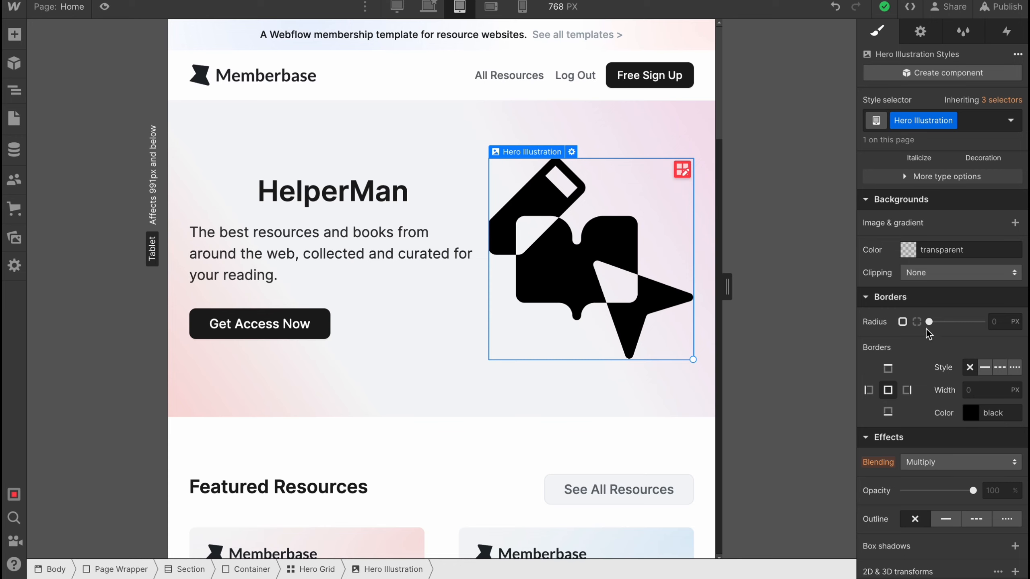
drag(929, 322, 608, 331)
click(888, 370)
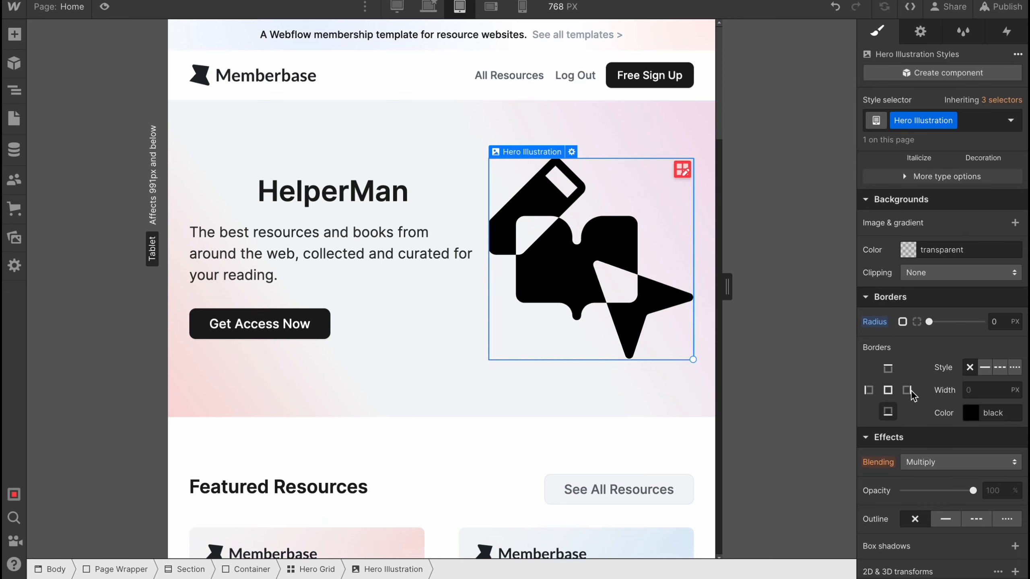
click(888, 391)
Review the hero illustration's grid and layout styles, its image settings, the site's style classes and the interaction triggers
scroll(935, 312, up, 15)
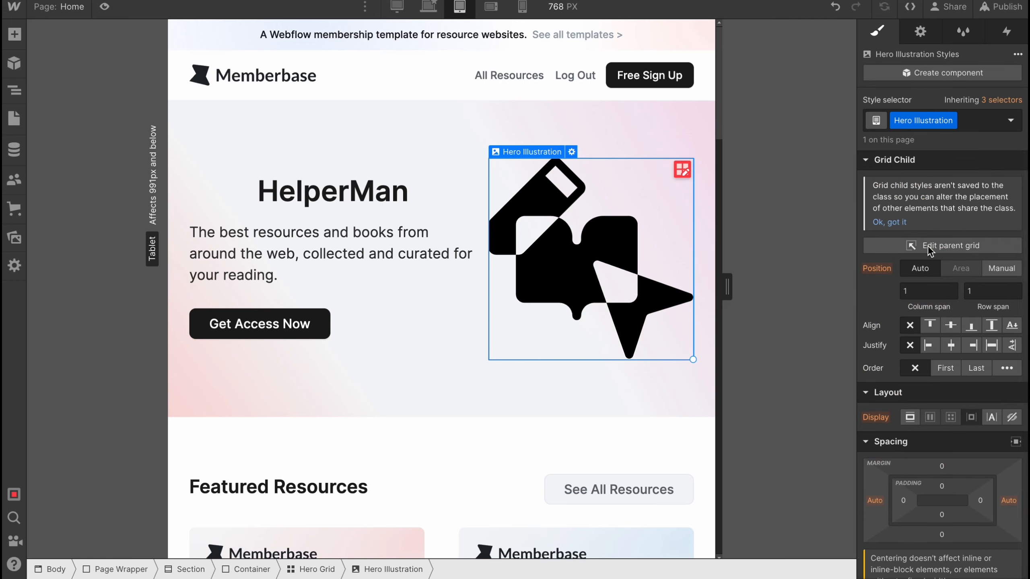
scroll(978, 359, down, 2)
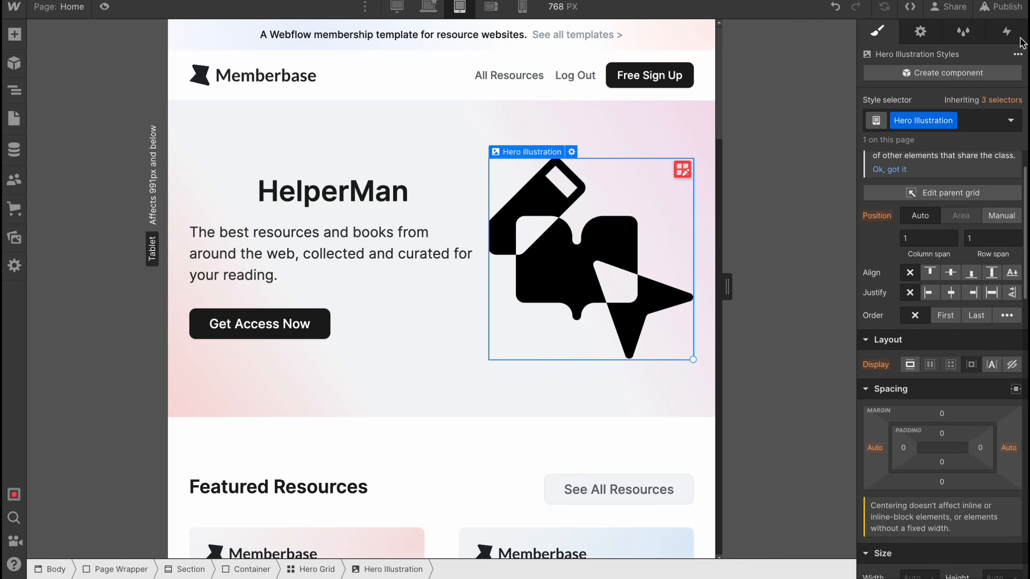
click(924, 32)
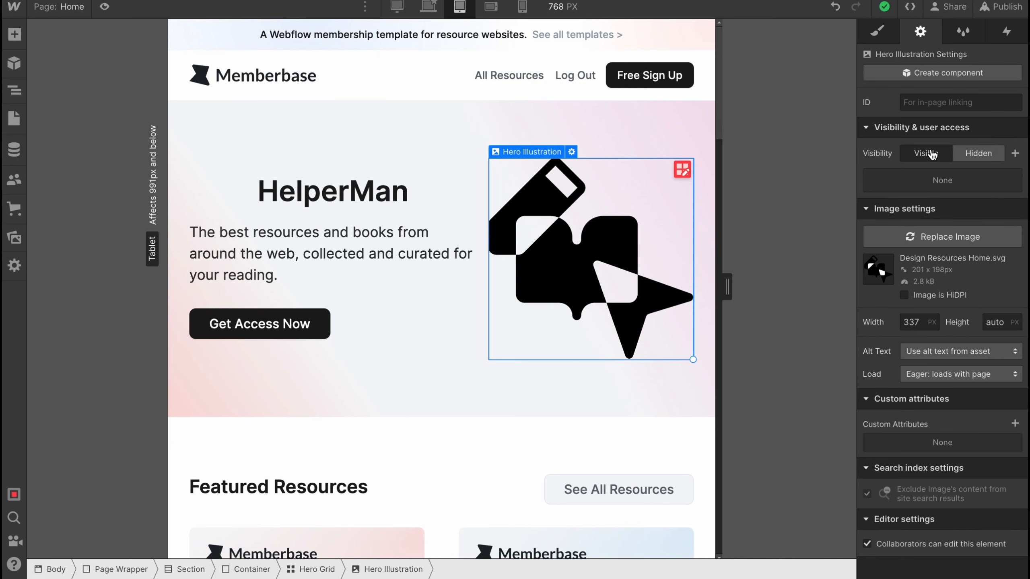
click(964, 33)
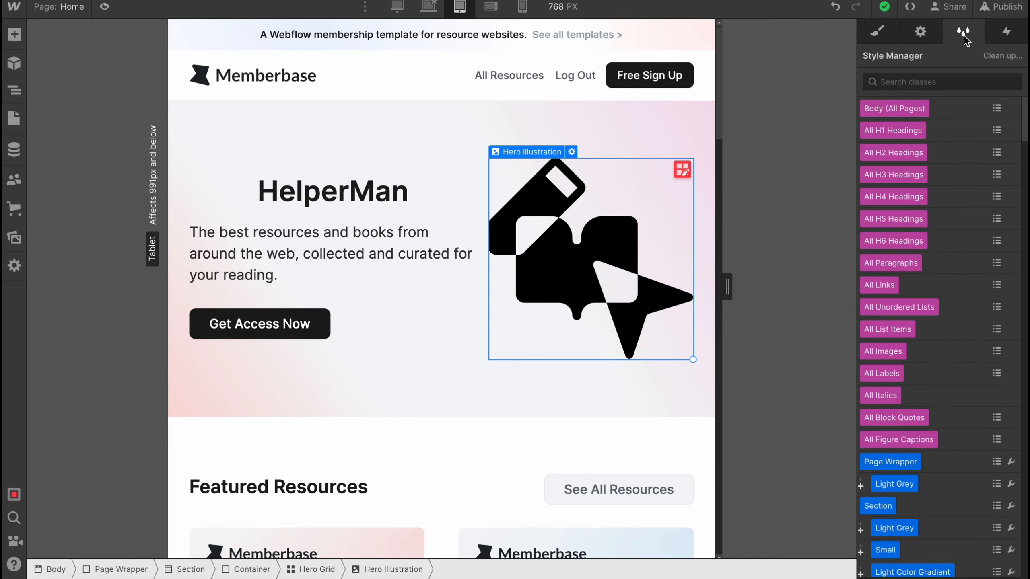
click(1007, 32)
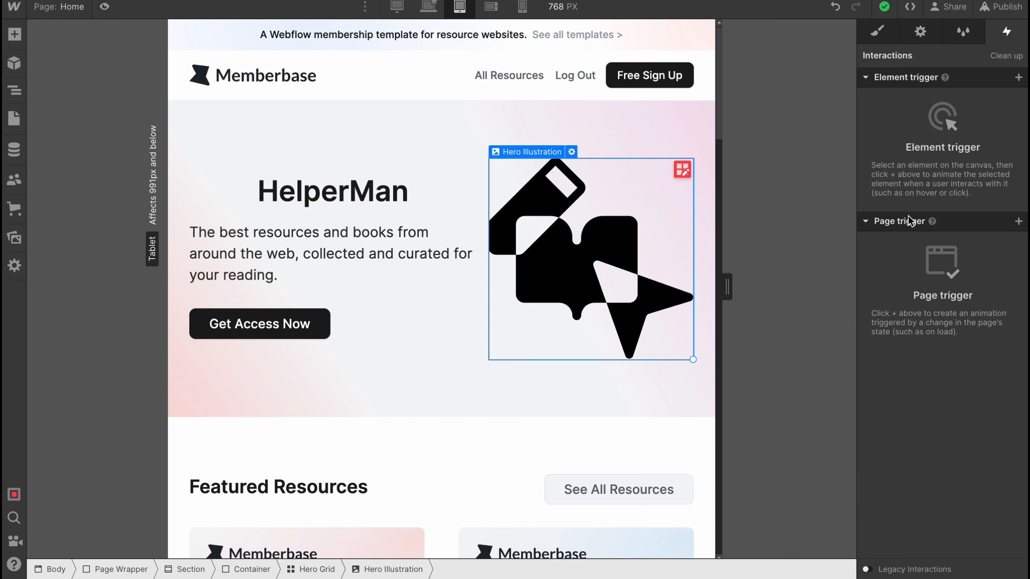
Return to the hero illustration's styles, and publish the site to the helperman2023.webflow.io domain
click(877, 31)
scroll(956, 266, down, 10)
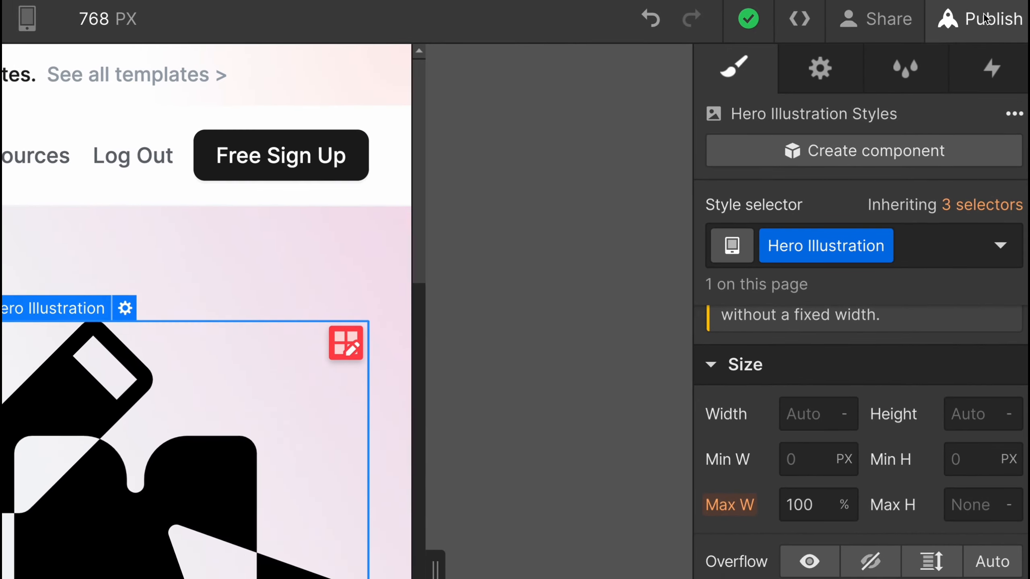
click(985, 18)
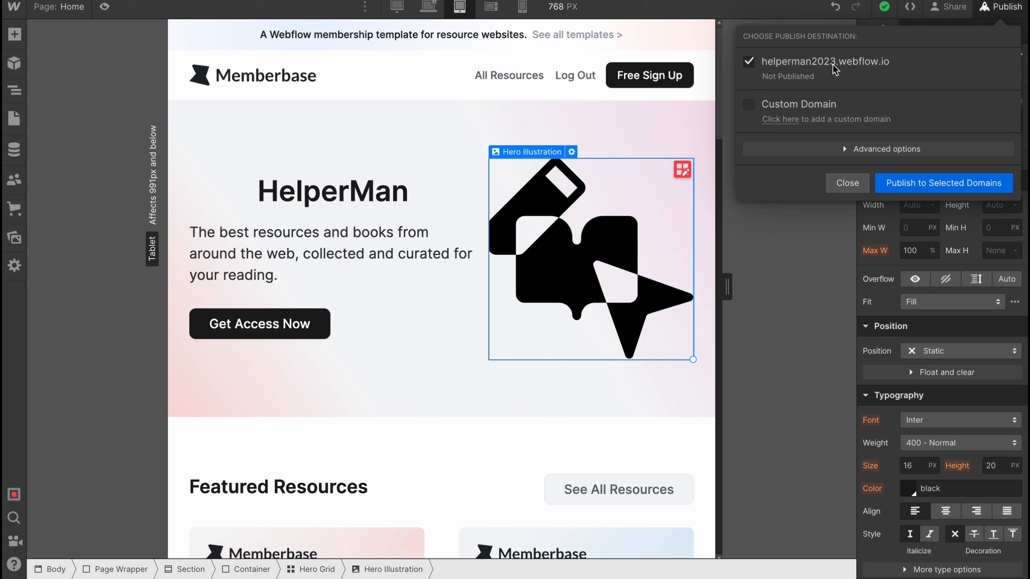
click(918, 186)
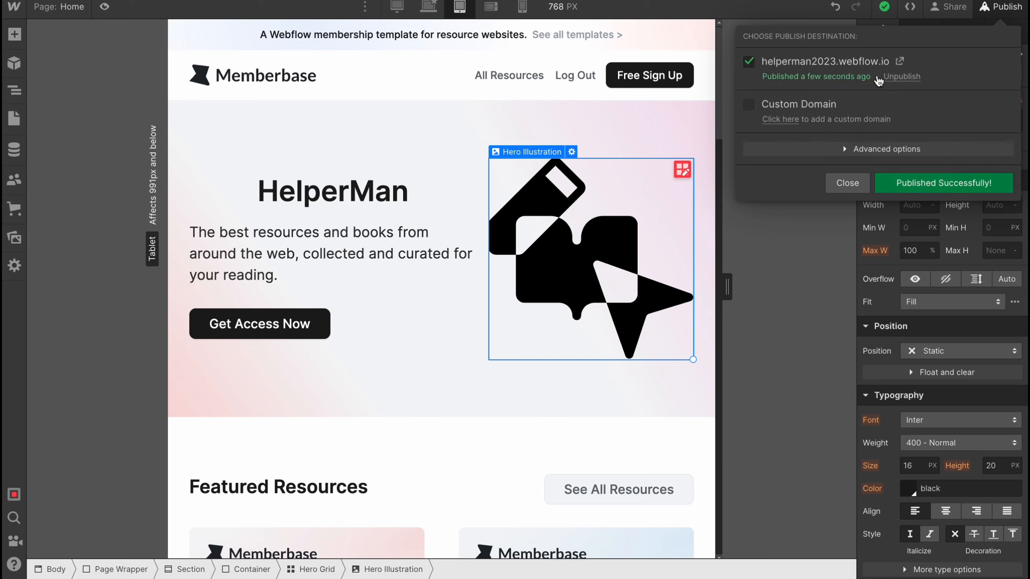
Open the published helperman2023.webflow.io site and look through its hero section, resource cards and navigation links
click(899, 61)
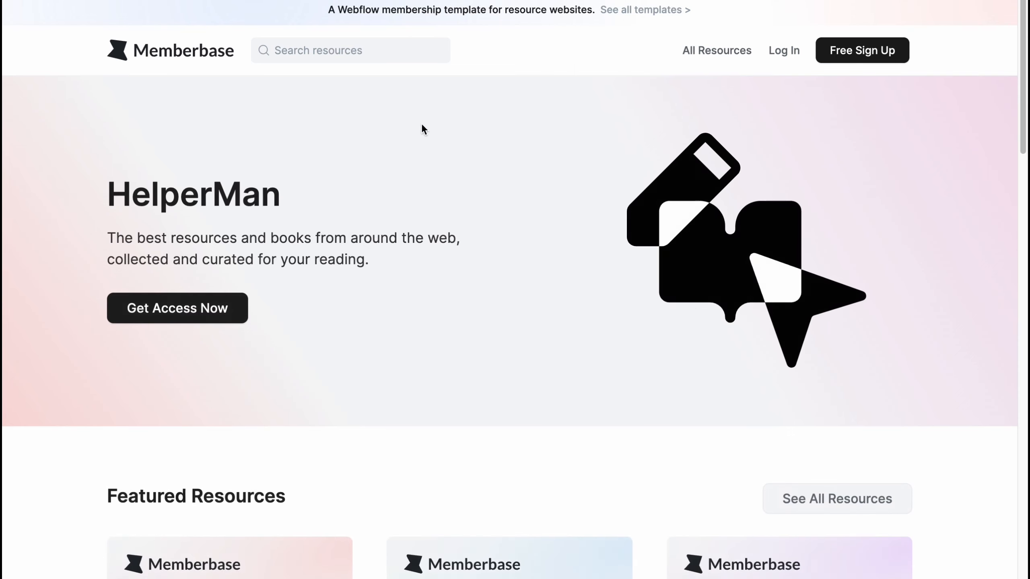
scroll(531, 202, down, 1)
drag(108, 174, 282, 179)
scroll(459, 354, down, 10)
scroll(480, 321, down, 8)
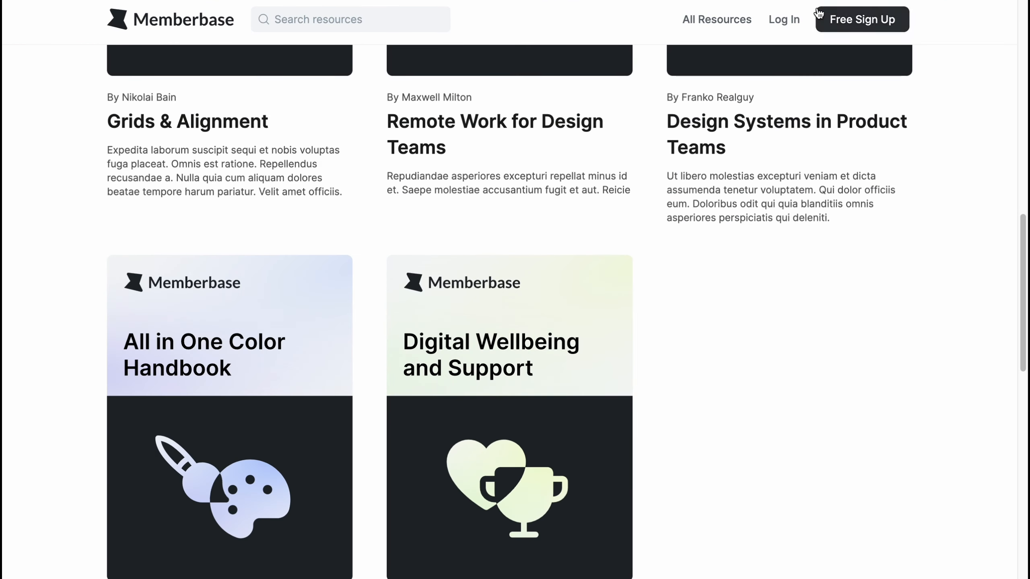
click(784, 19)
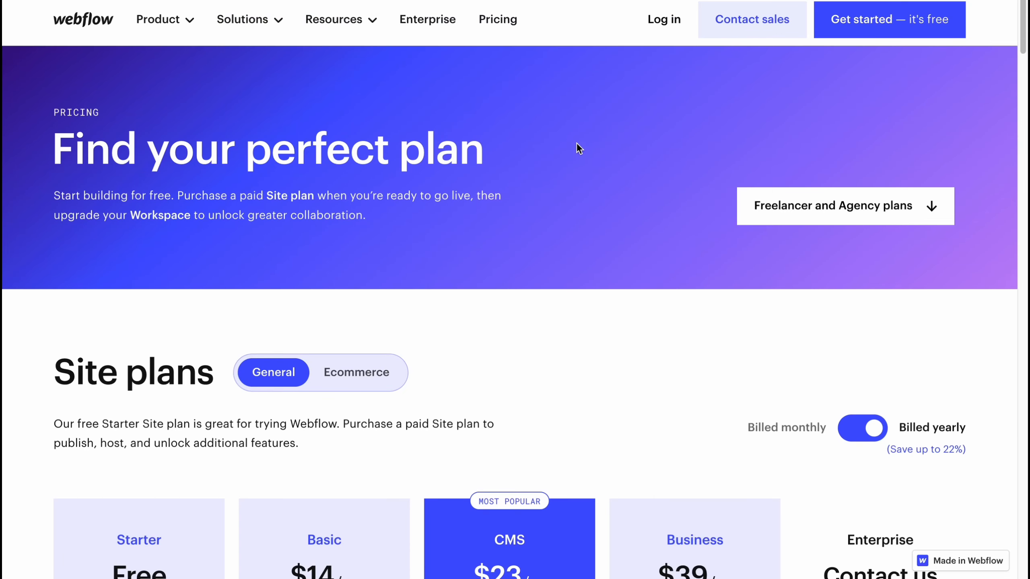
Examine the yearly-billed general Site plans on Webflow's pricing page, comparing the Starter, Basic, CMS, Business and Enterprise offers
scroll(567, 285, down, 3)
scroll(567, 285, down, 5)
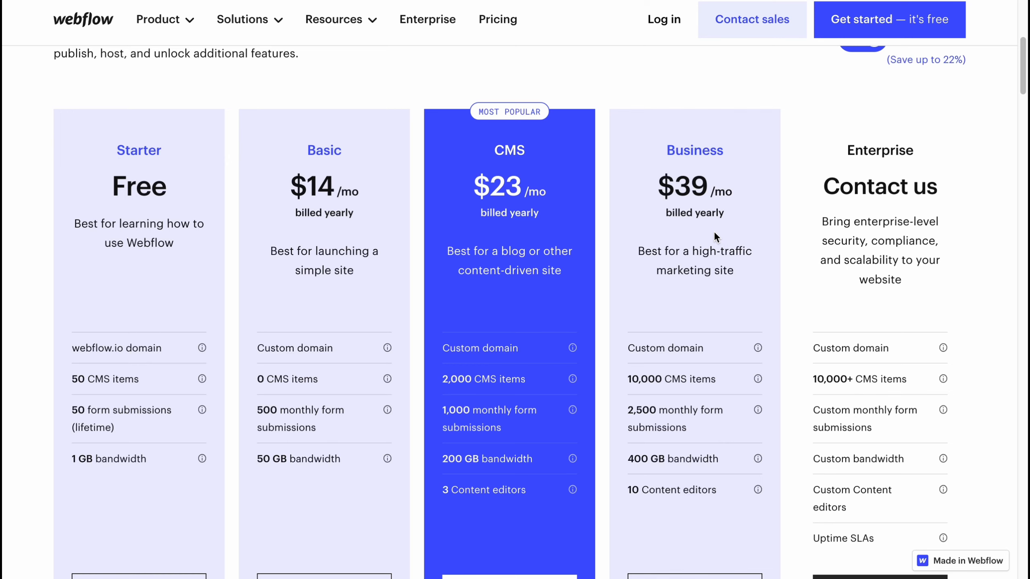
scroll(595, 269, down, 1)
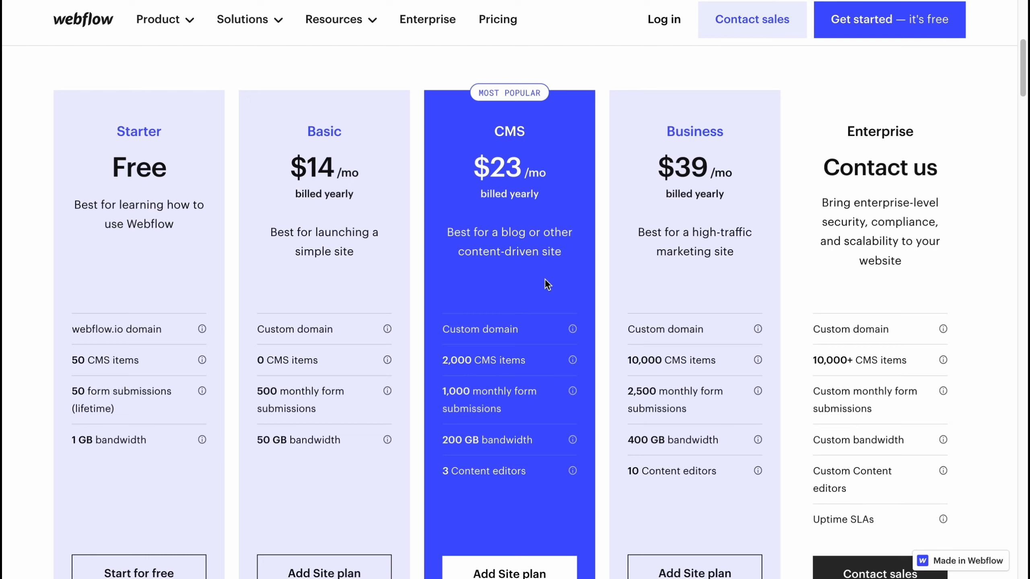
scroll(548, 279, up, 8)
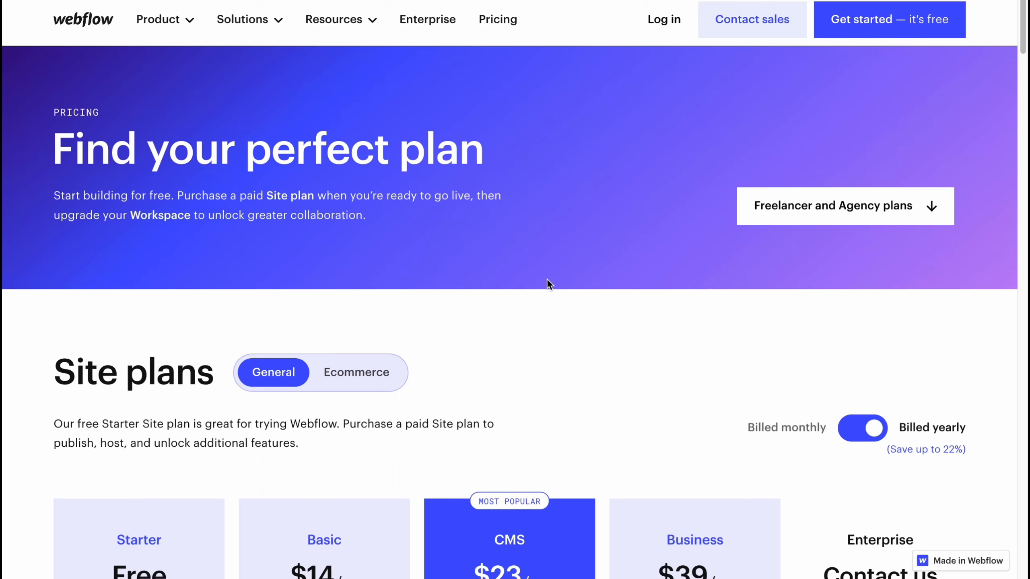
scroll(549, 280, down, 4)
scroll(568, 262, up, 2)
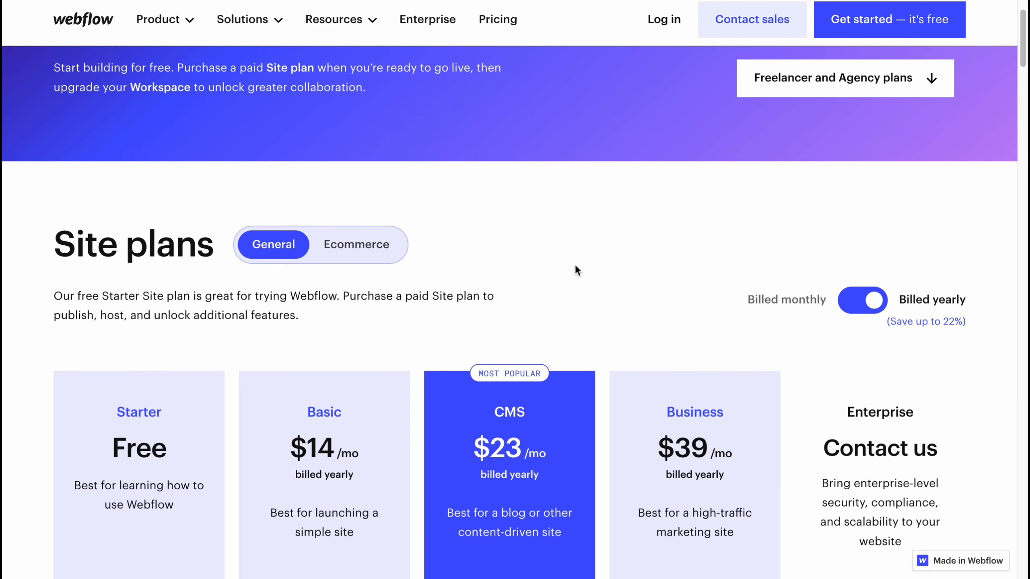
scroll(577, 270, up, 3)
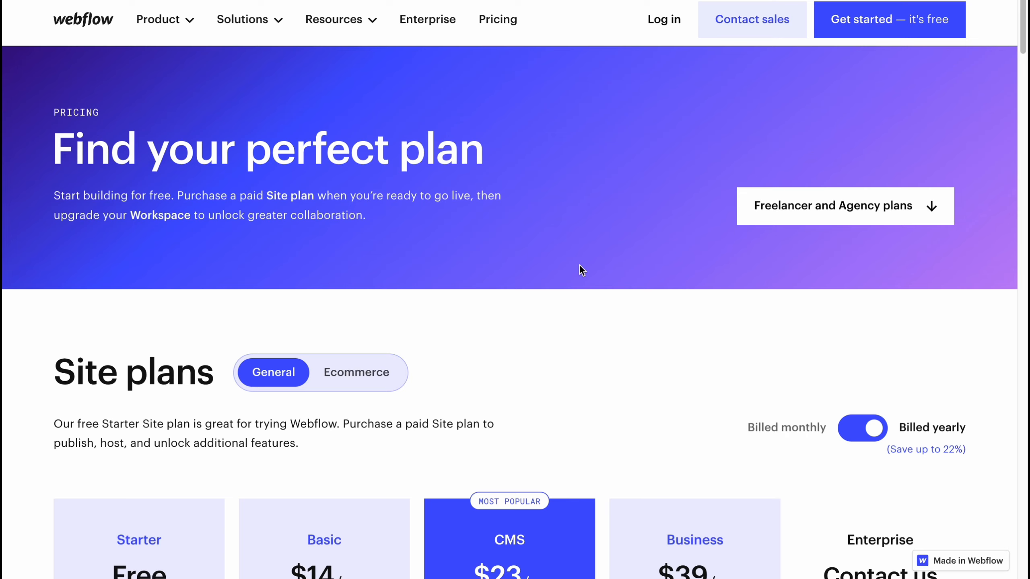